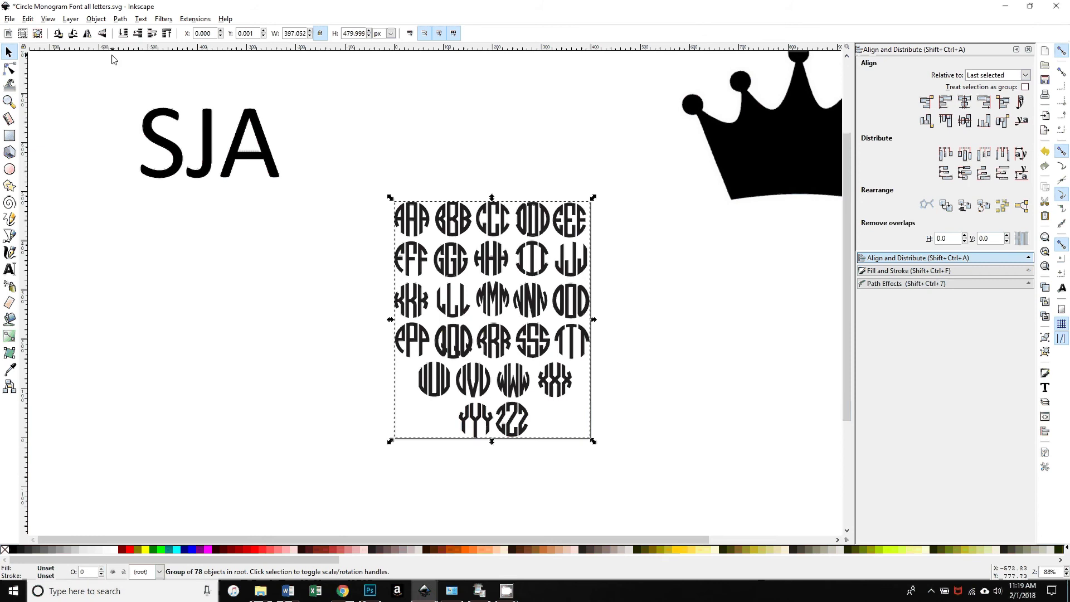
pyautogui.click(10, 19)
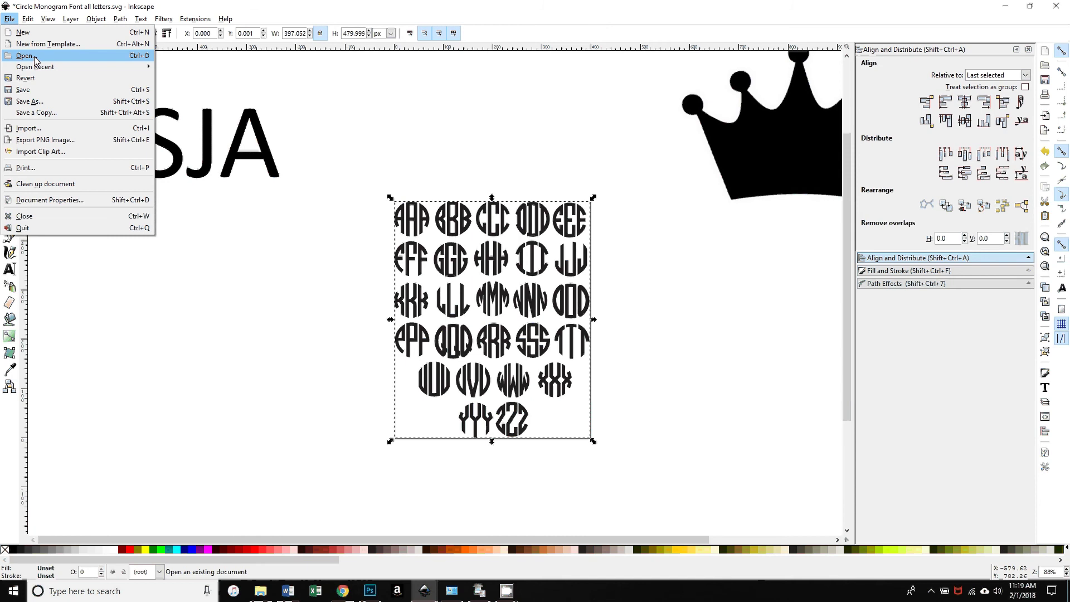
pyautogui.click(256, 307)
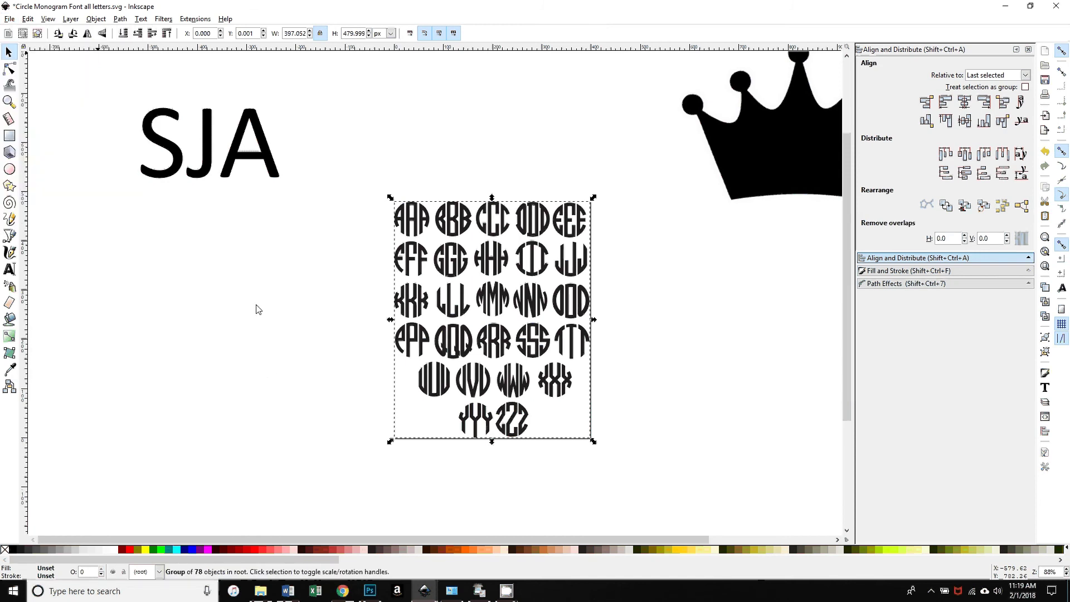
# Move the crown image down toward the page and shift the large SJA text slightly up and toward the page.
pyautogui.moveTo(767, 157); pyautogui.dragTo(776, 225)
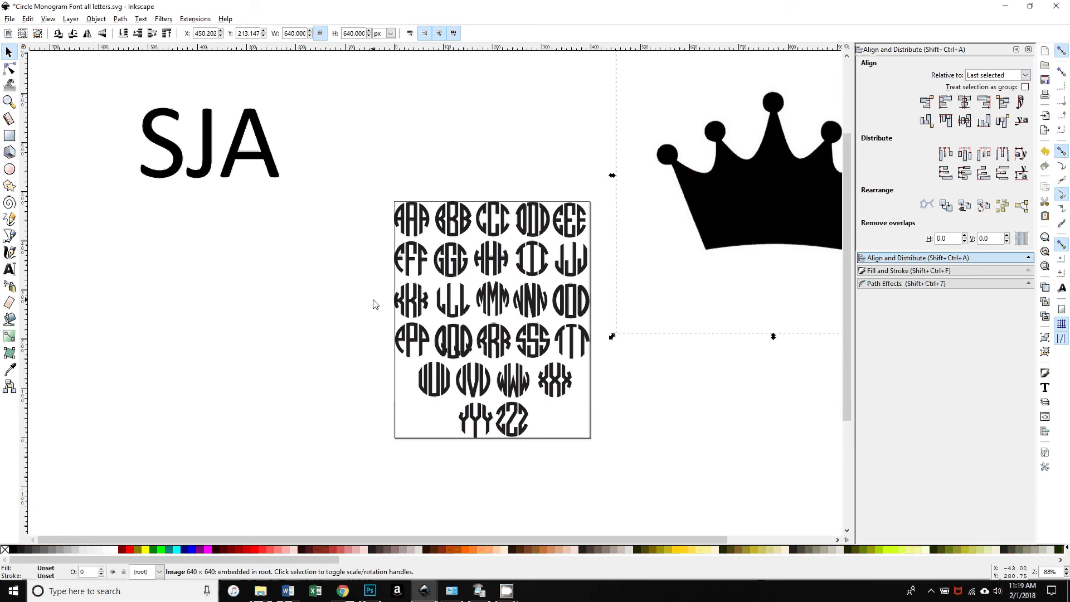
pyautogui.click(236, 162)
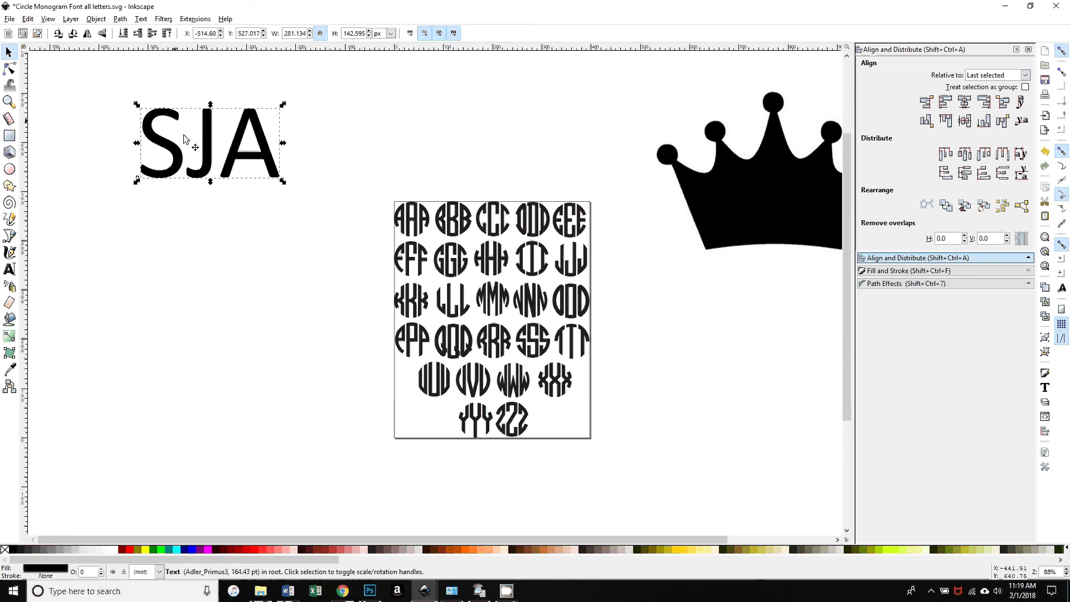
pyautogui.moveTo(185, 139); pyautogui.dragTo(224, 130)
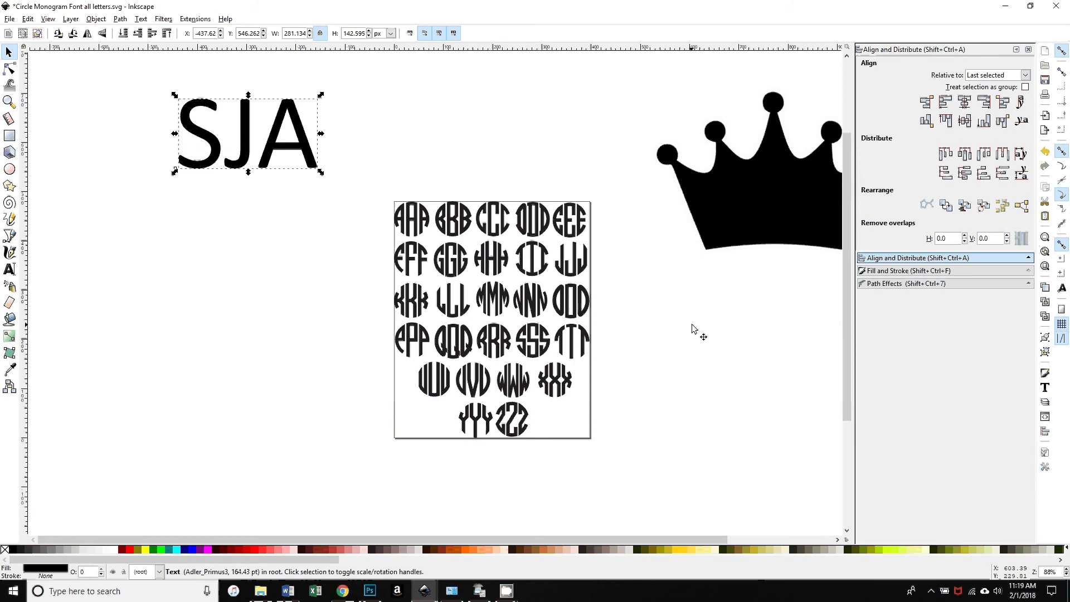
pyautogui.click(673, 382)
# Ungroup the circle monogram alphabet into individual letters and clear the selection.
pyautogui.click(515, 396)
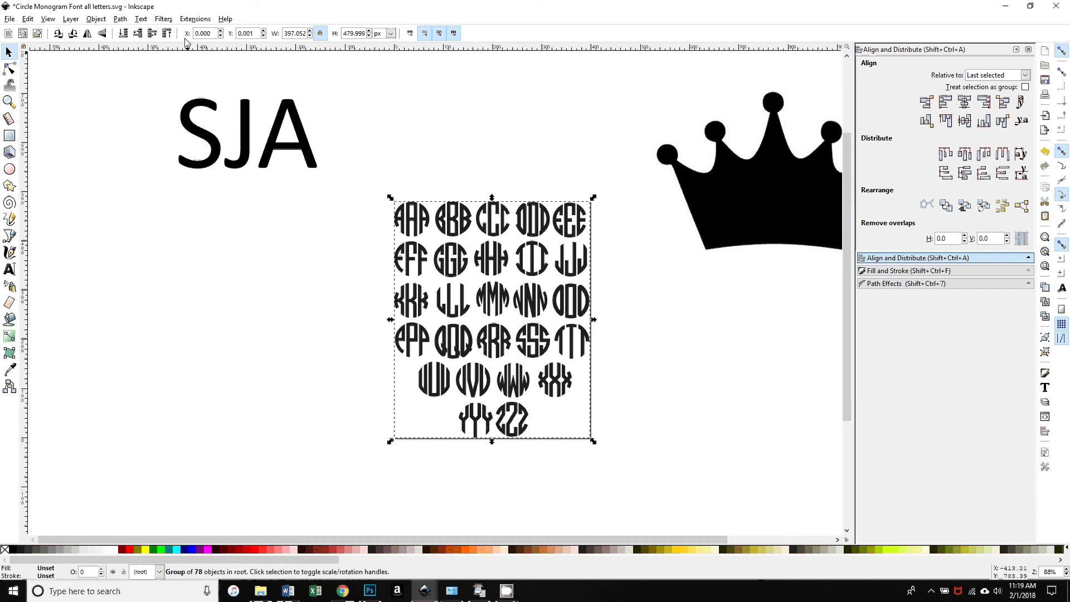
pyautogui.click(96, 19)
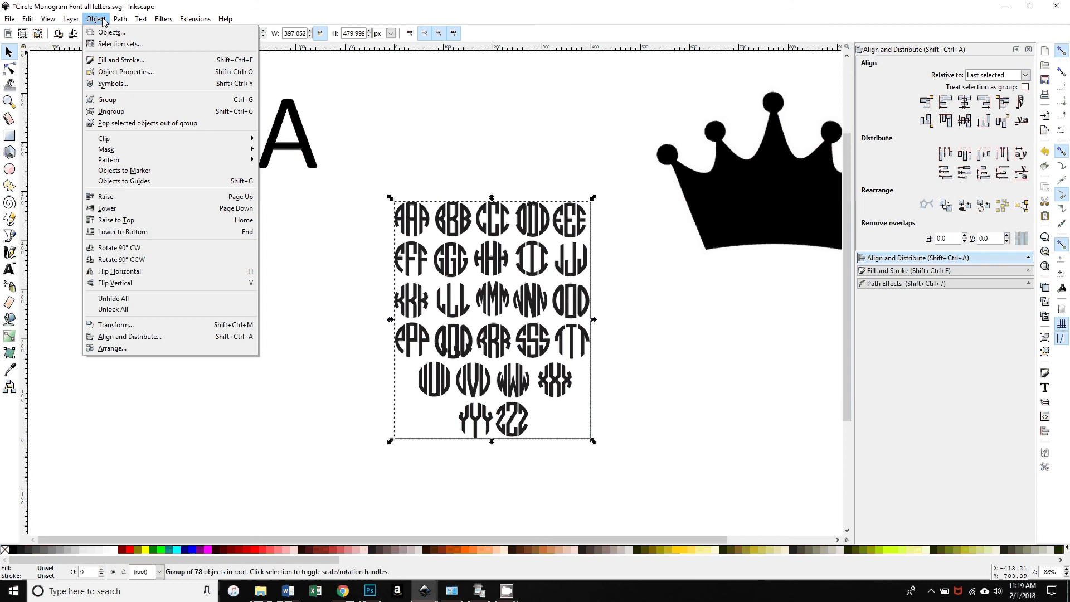
pyautogui.click(122, 112)
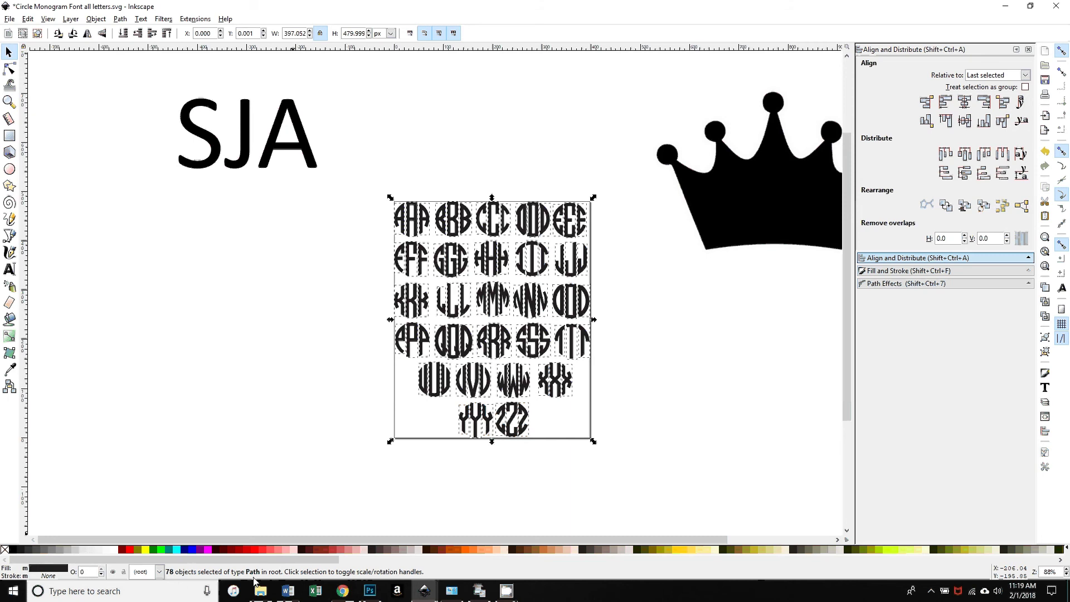
pyautogui.click(270, 526)
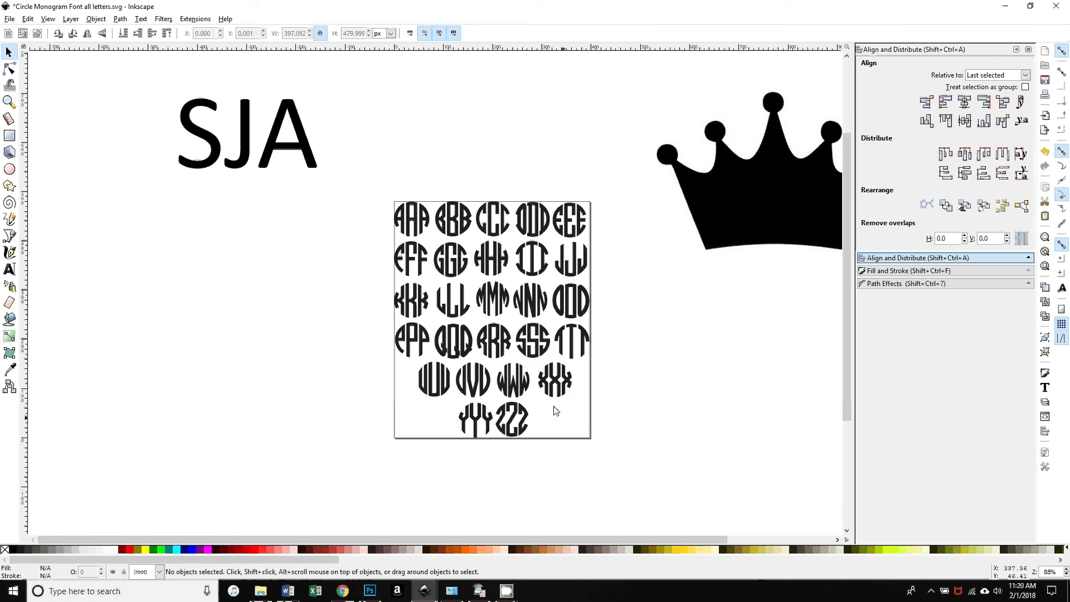
# Pull the left-hand S, middle J and right-hand A out of the alphabet beside the page to form SJA, turning snapping off.
pyautogui.moveTo(520, 339); pyautogui.dragTo(250, 311)
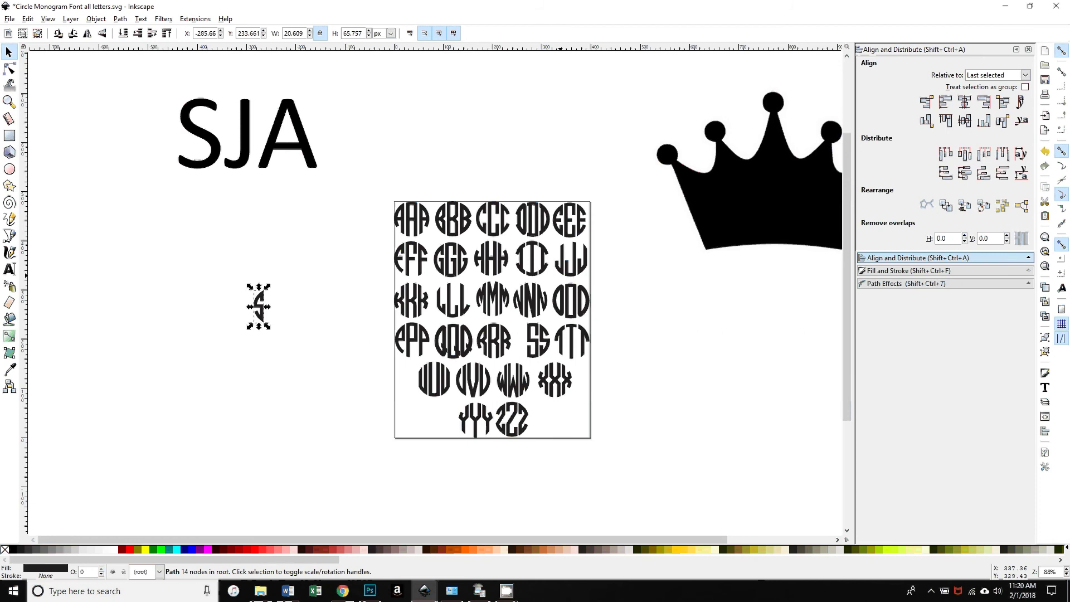
pyautogui.moveTo(571, 278); pyautogui.dragTo(269, 323)
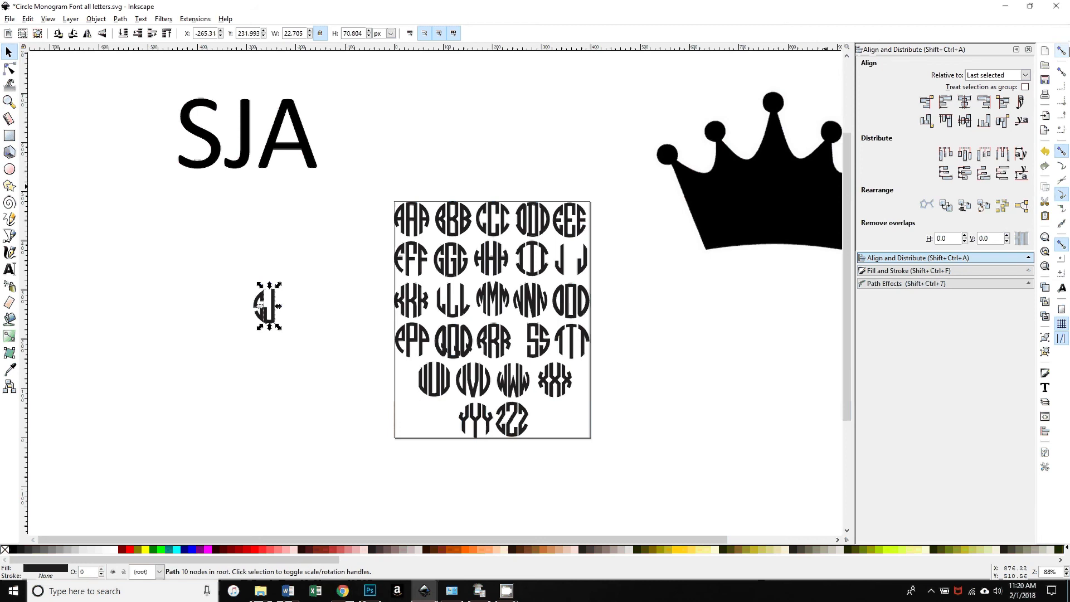
pyautogui.click(1063, 50)
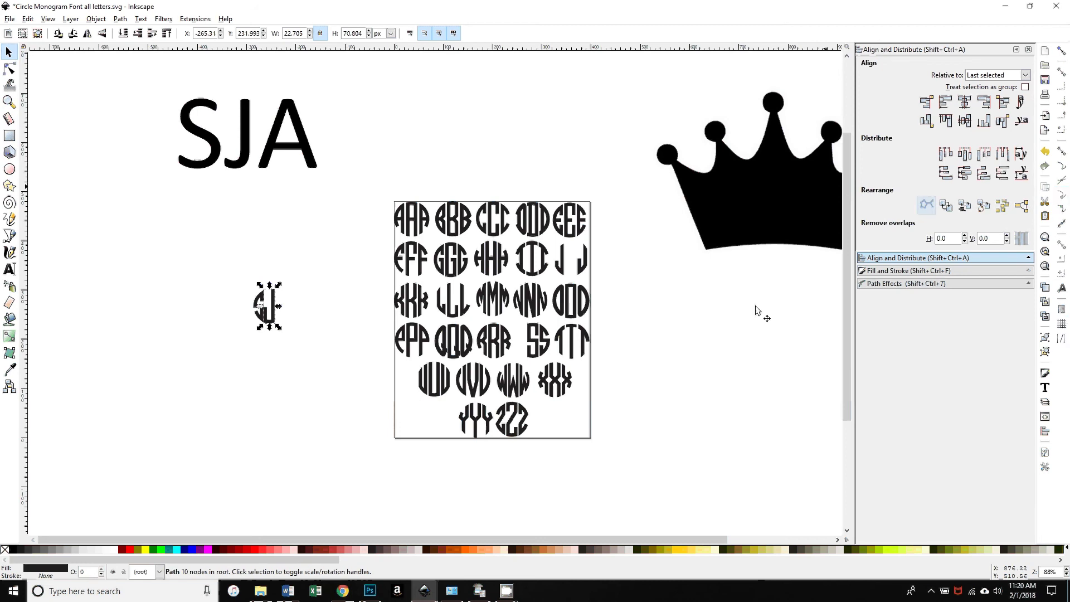
pyautogui.moveTo(274, 322); pyautogui.dragTo(277, 322)
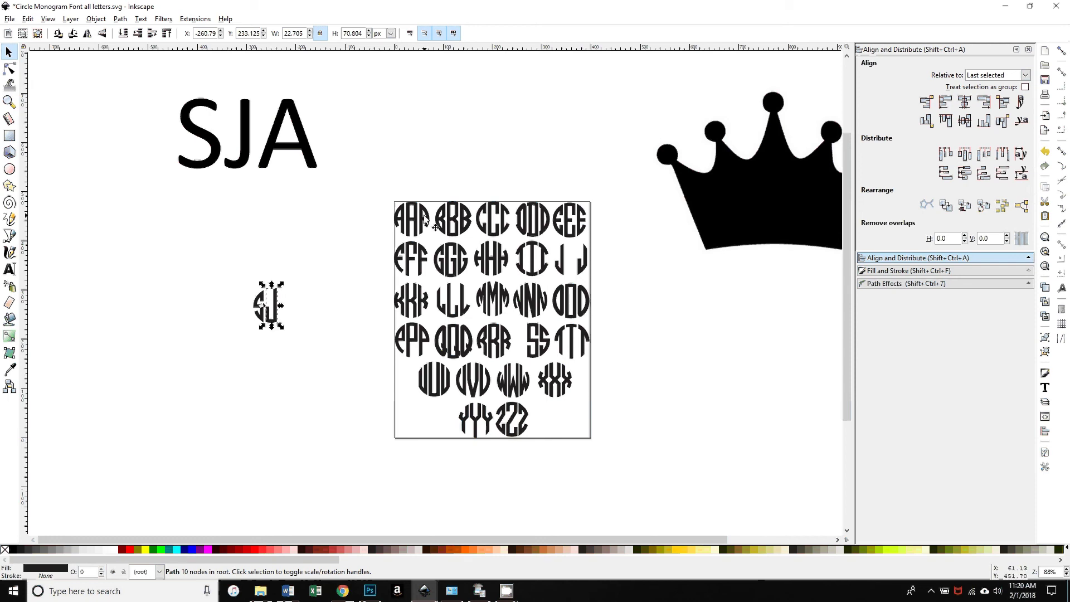
pyautogui.moveTo(433, 223); pyautogui.dragTo(288, 308)
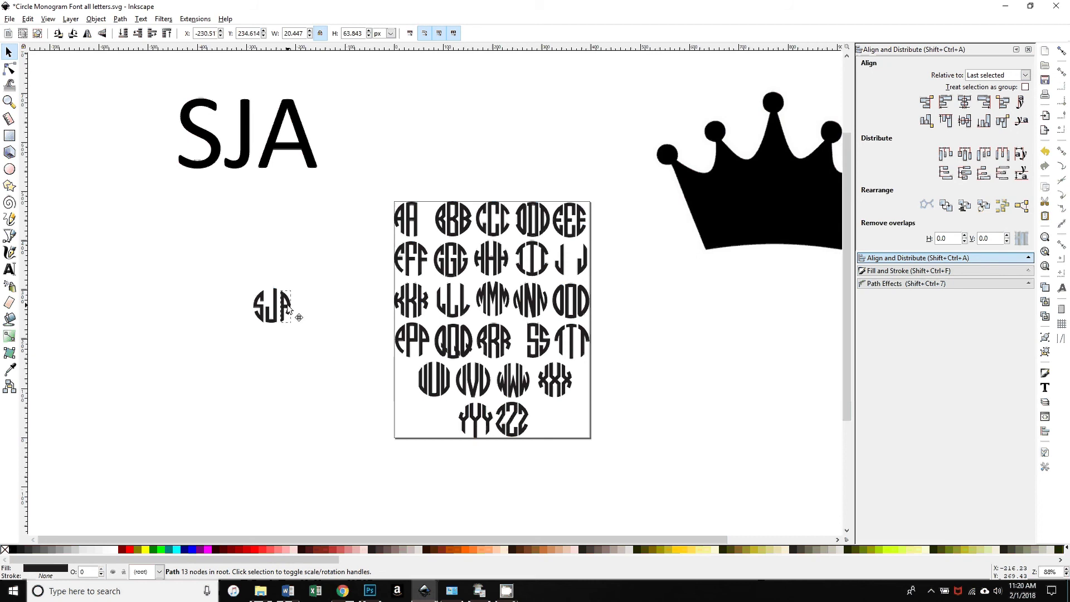
# Delete all the remaining circle monogram letters from the page.
pyautogui.click(359, 375)
pyautogui.moveTo(372, 174); pyautogui.dragTo(624, 508)
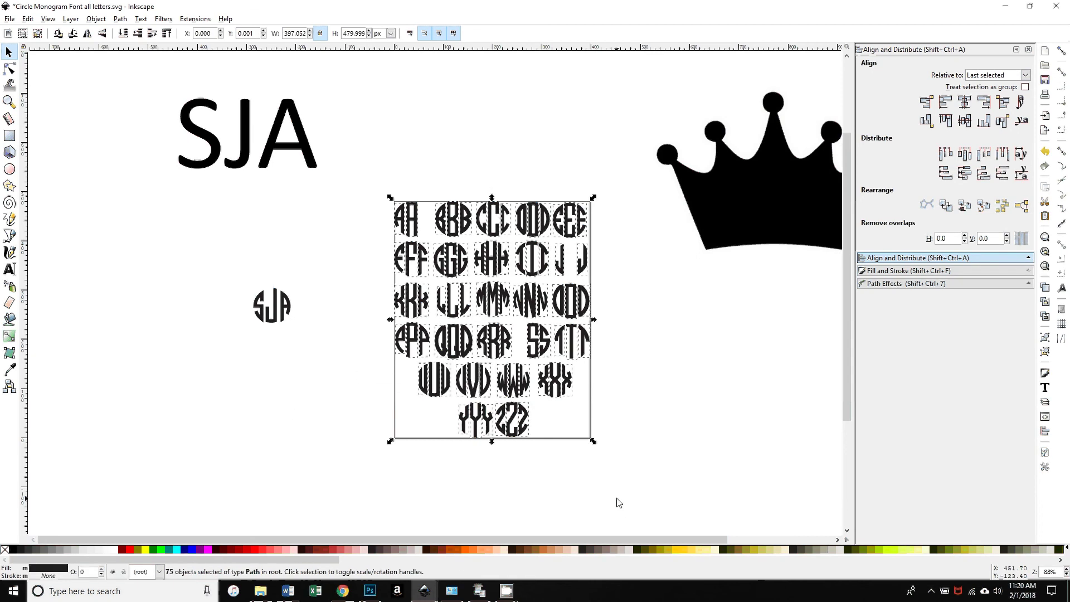
pyautogui.press('Delete')
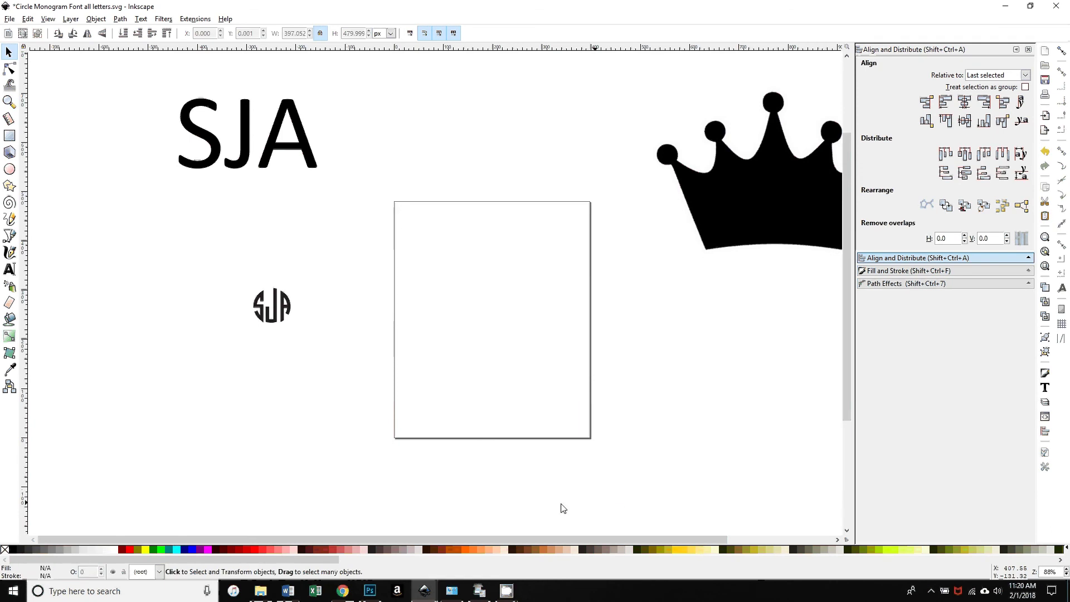
# Move the three monogram letters onto the page and enlarge them together proportionally to about 379 by 355 px.
pyautogui.moveTo(201, 259); pyautogui.dragTo(359, 383)
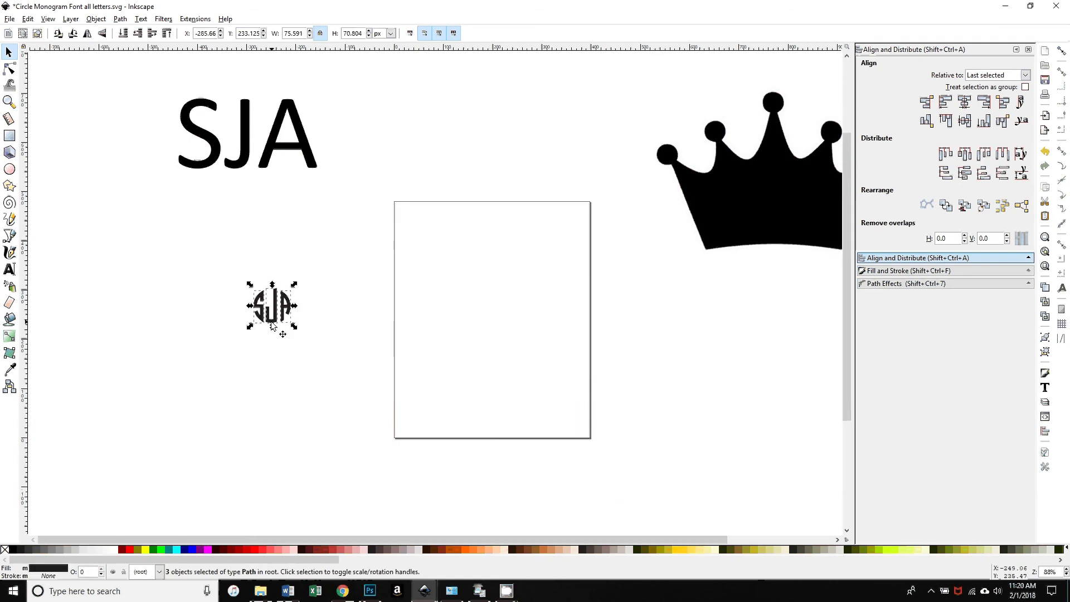
pyautogui.moveTo(274, 317); pyautogui.dragTo(426, 242)
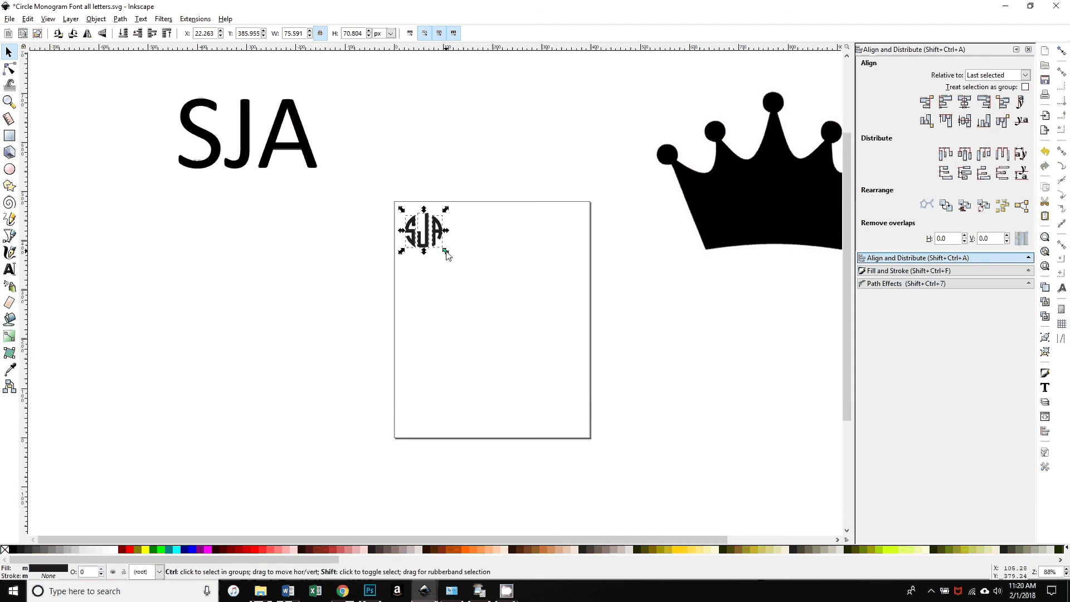
pyautogui.moveTo(447, 254); pyautogui.dragTo(517, 337)
pyautogui.moveTo(446, 300); pyautogui.dragTo(521, 399)
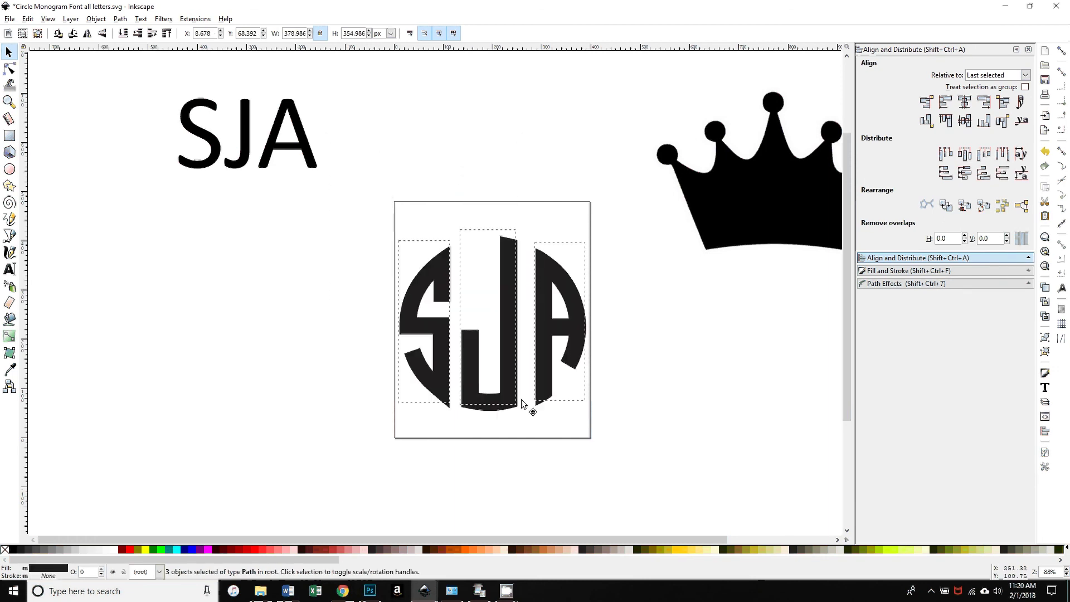
# Nudge the monogram's S up and slightly toward the J to line it up with the circle shape.
pyautogui.click(439, 377)
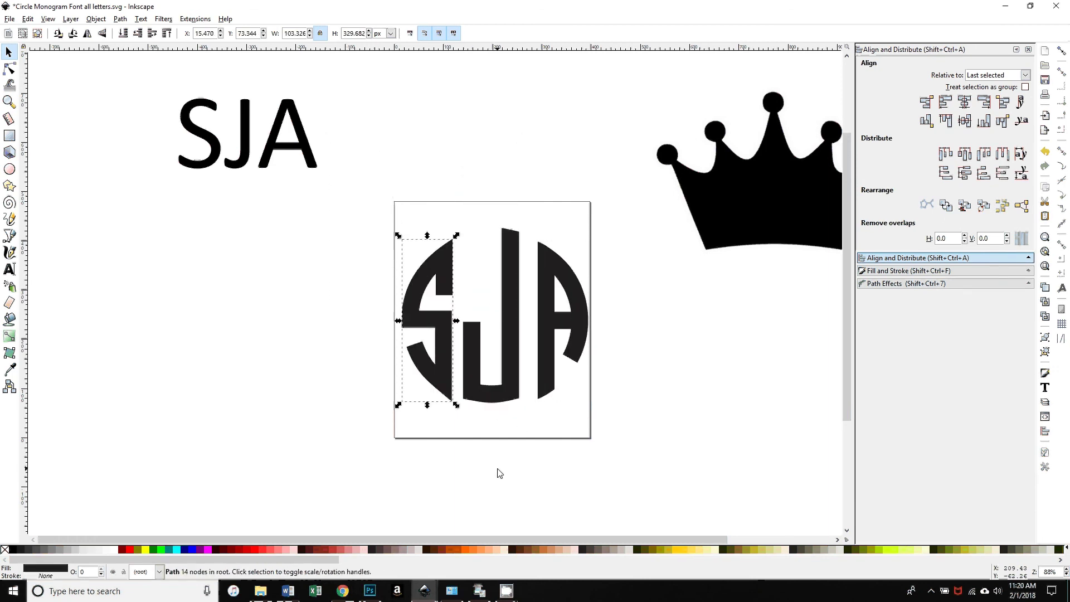
pyautogui.press('Up')
pyautogui.press('Up')
pyautogui.press('Up')
pyautogui.press('Up')
pyautogui.press('Up')
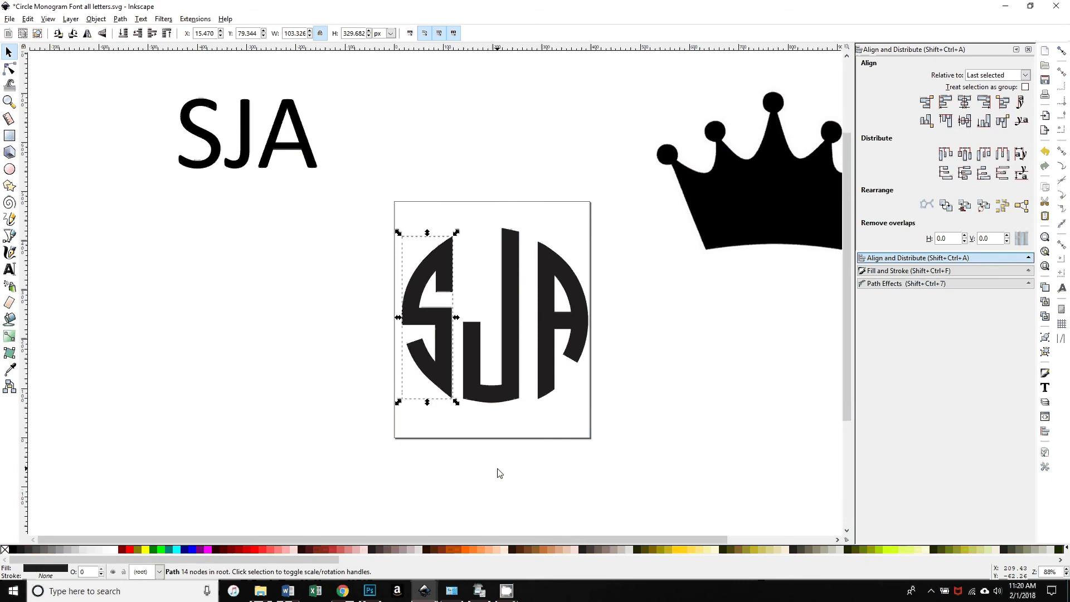
pyautogui.press('Right')
pyautogui.press('Right')
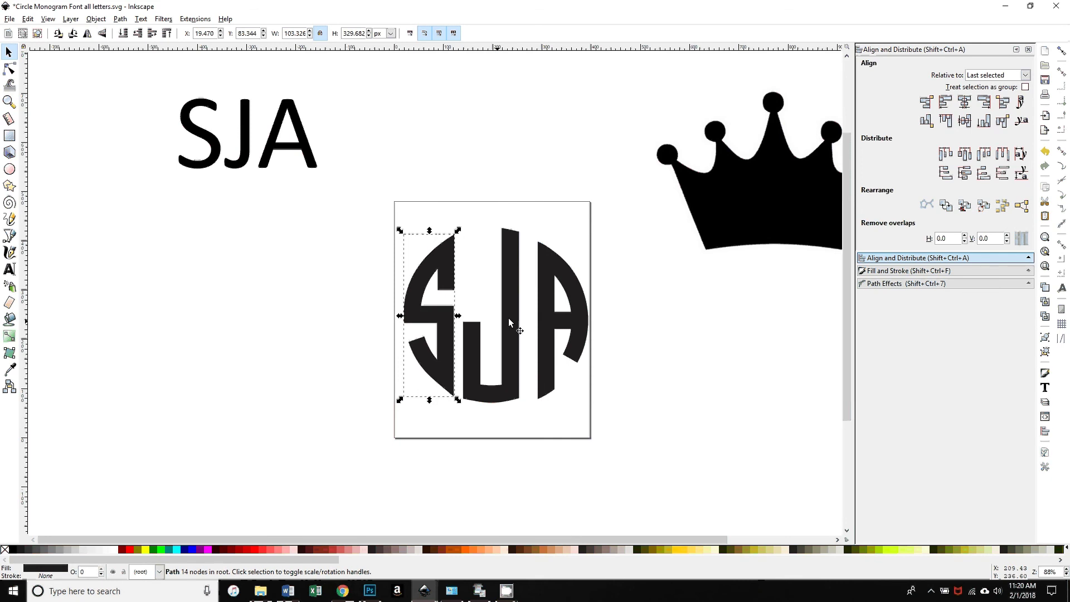
# Nudge the monogram's A up and in toward the J so its gap matches the one beside the S, then deselect it.
pyautogui.click(546, 323)
pyautogui.press('Up')
pyautogui.press('Up')
pyautogui.press('Up')
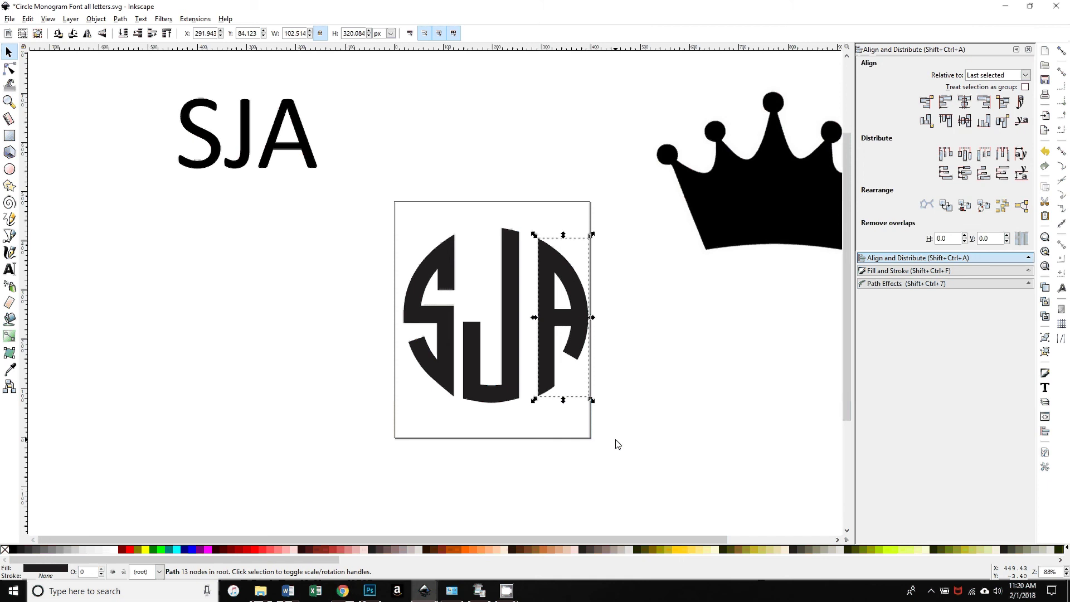
pyautogui.press('Left')
pyautogui.press('Left')
pyautogui.press('Left')
pyautogui.press('Left')
pyautogui.press('Left')
pyautogui.press('Left')
pyautogui.press('Left')
pyautogui.press('Left')
pyautogui.press('Left')
pyautogui.press('Up')
pyautogui.press('Left')
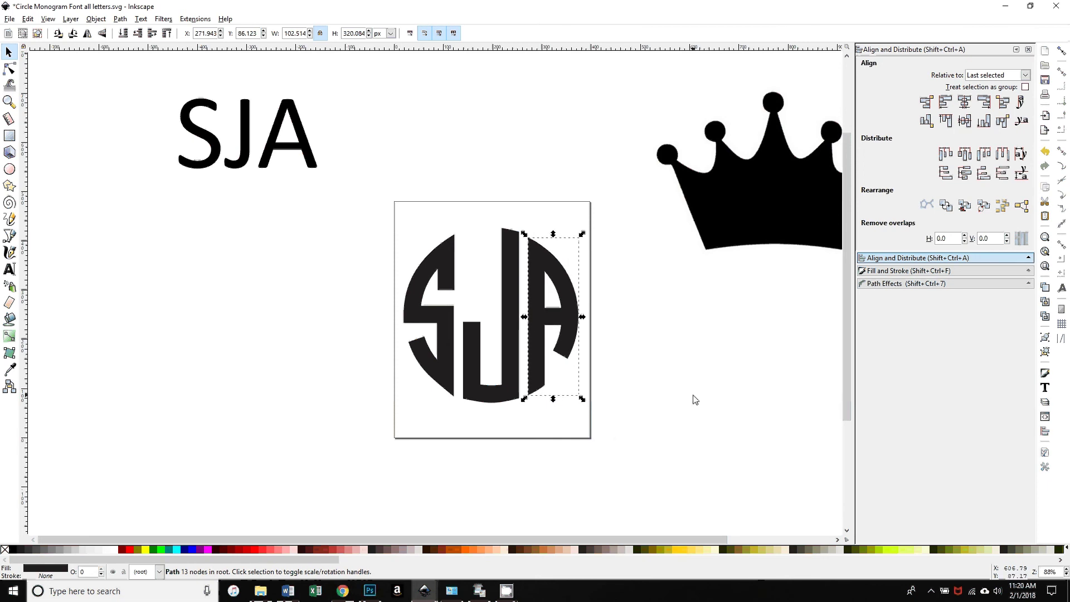
pyautogui.click(595, 461)
# Check the object type of the plain SJA text and of each separate monogram letter.
pyautogui.click(278, 167)
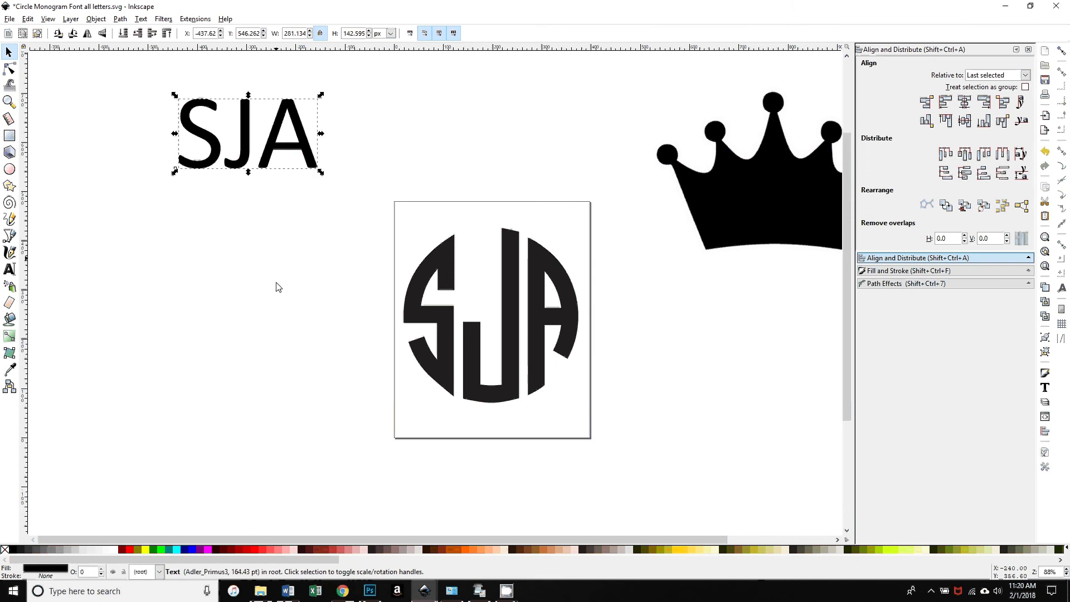
pyautogui.click(431, 268)
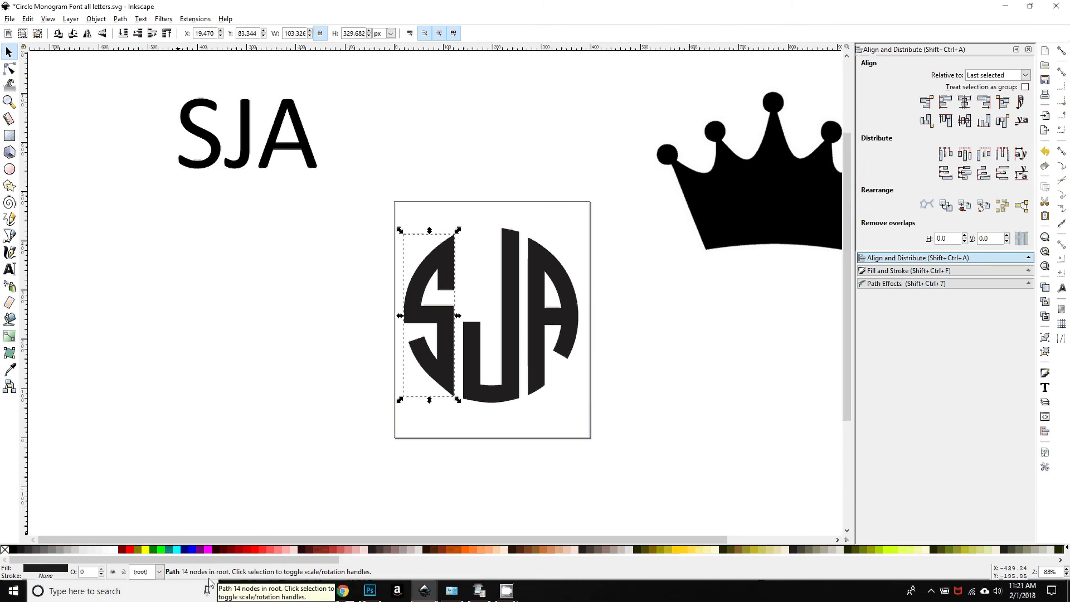
pyautogui.click(491, 391)
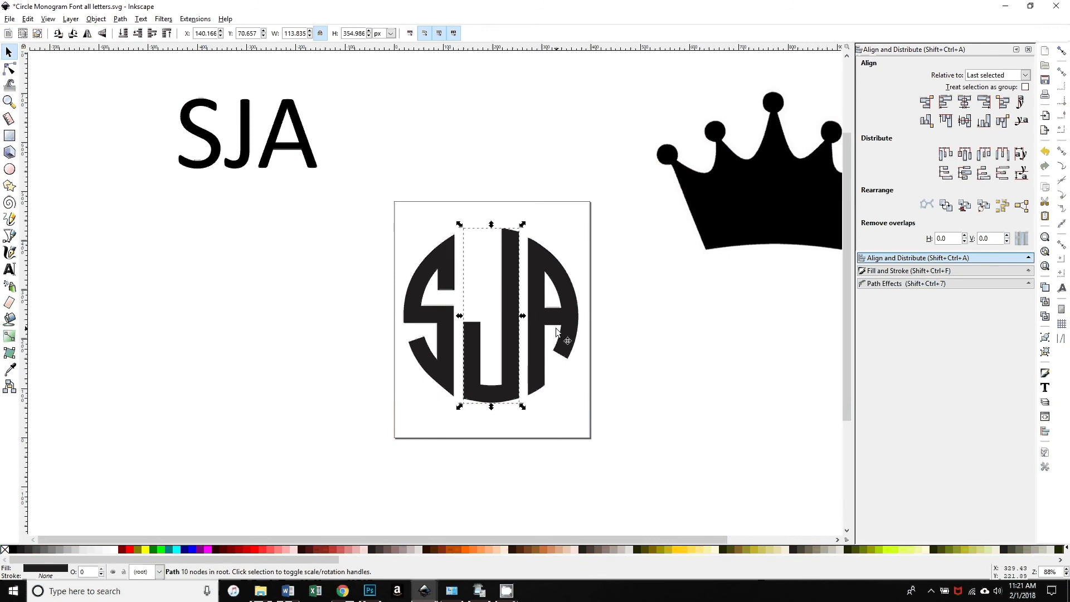
pyautogui.click(536, 332)
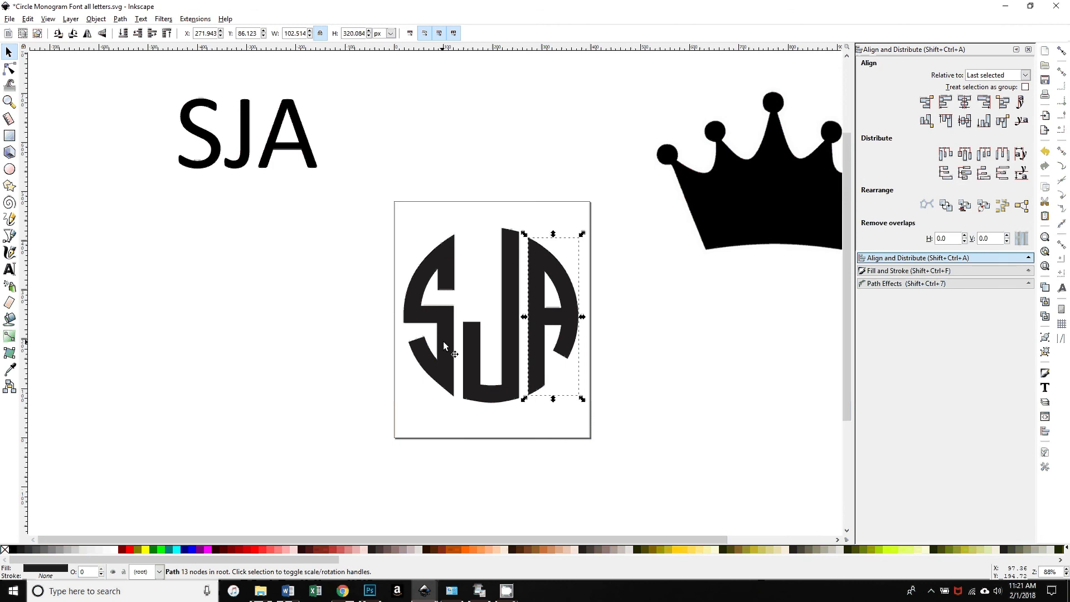
pyautogui.click(357, 372)
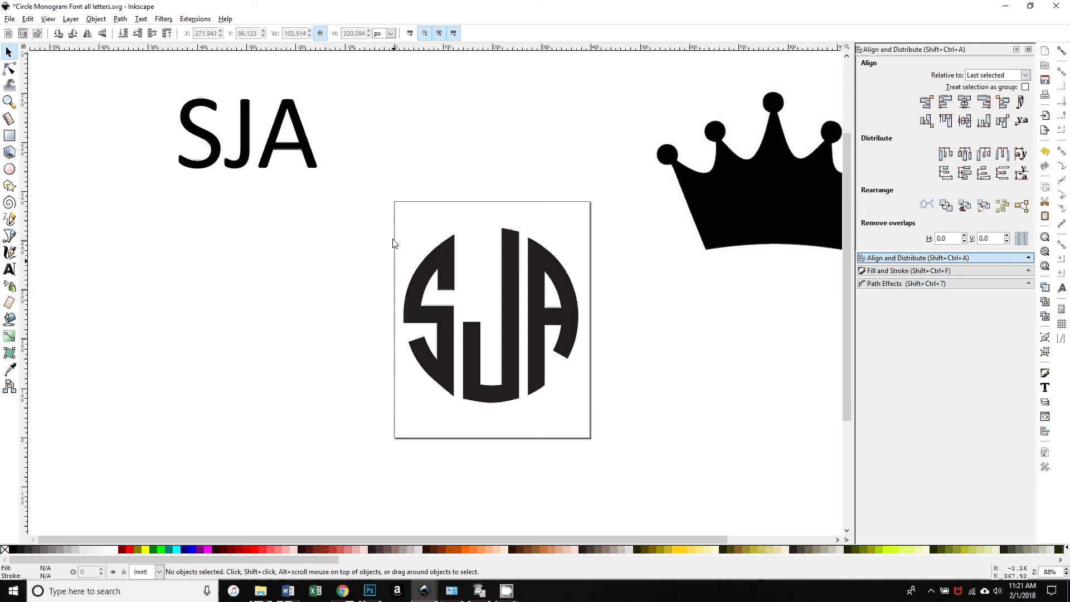
# Combine the monogram's S, J and A into a single path with Union.
pyautogui.moveTo(368, 184); pyautogui.dragTo(637, 478)
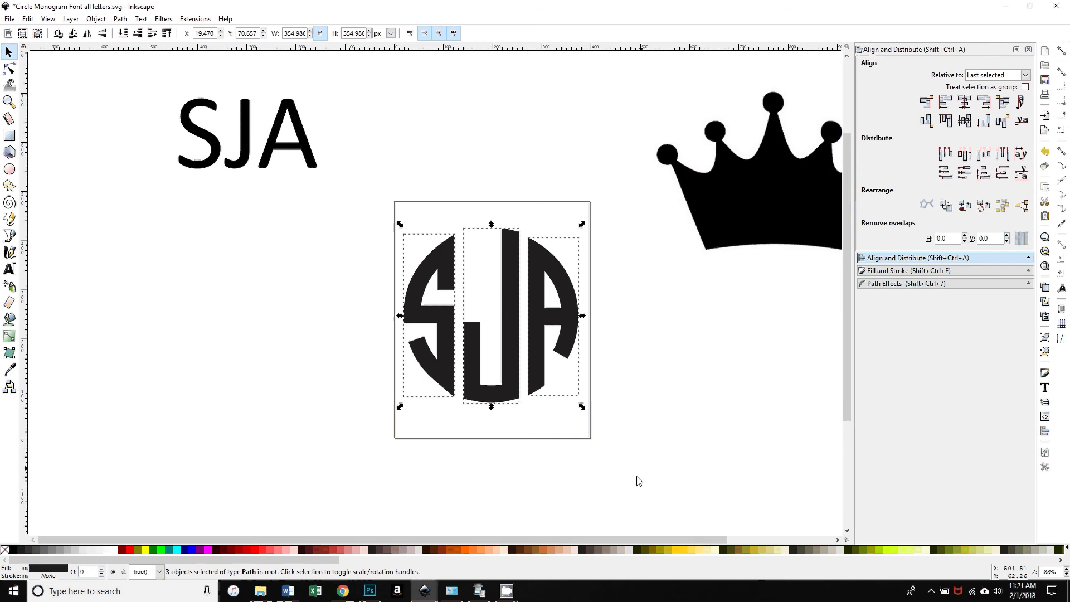
pyautogui.click(120, 19)
pyautogui.click(137, 83)
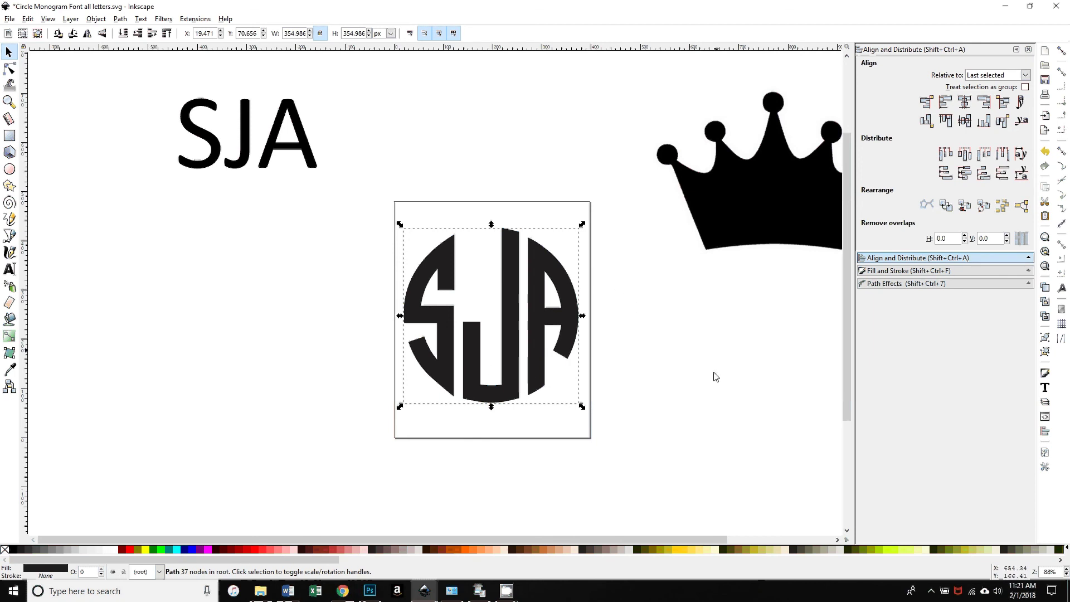
# Move the crown image to the empty canvas area left of the plain SJA text.
pyautogui.click(794, 209)
pyautogui.moveTo(794, 209); pyautogui.dragTo(349, 221)
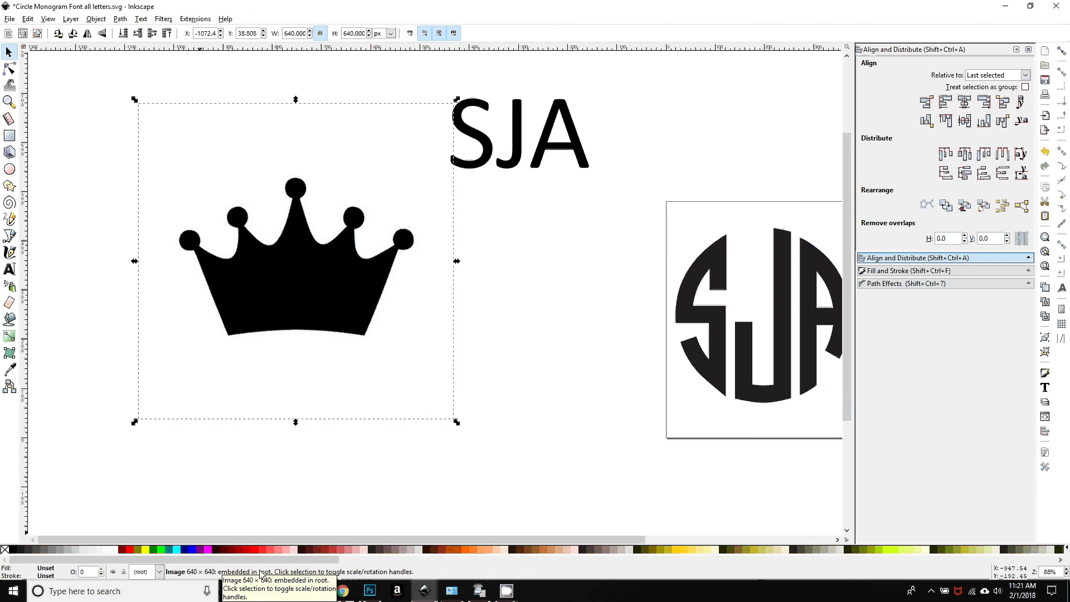
pyautogui.moveTo(324, 285); pyautogui.dragTo(285, 309)
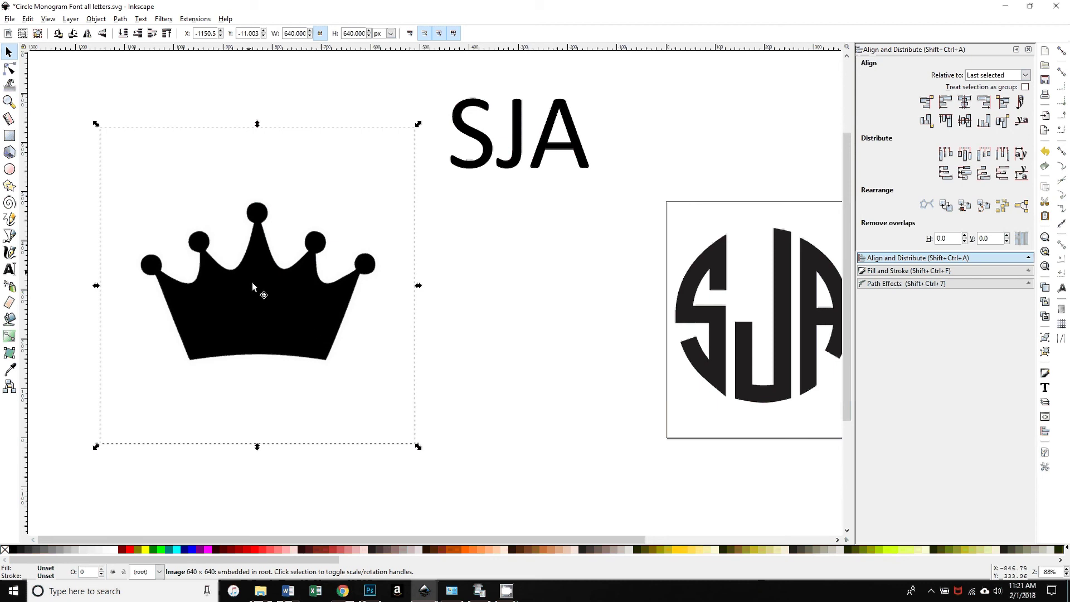
# Trace the crown bitmap with Brightness cutoff at threshold 0.450 and move the traced path off the original, below the SJA text.
pyautogui.click(120, 19)
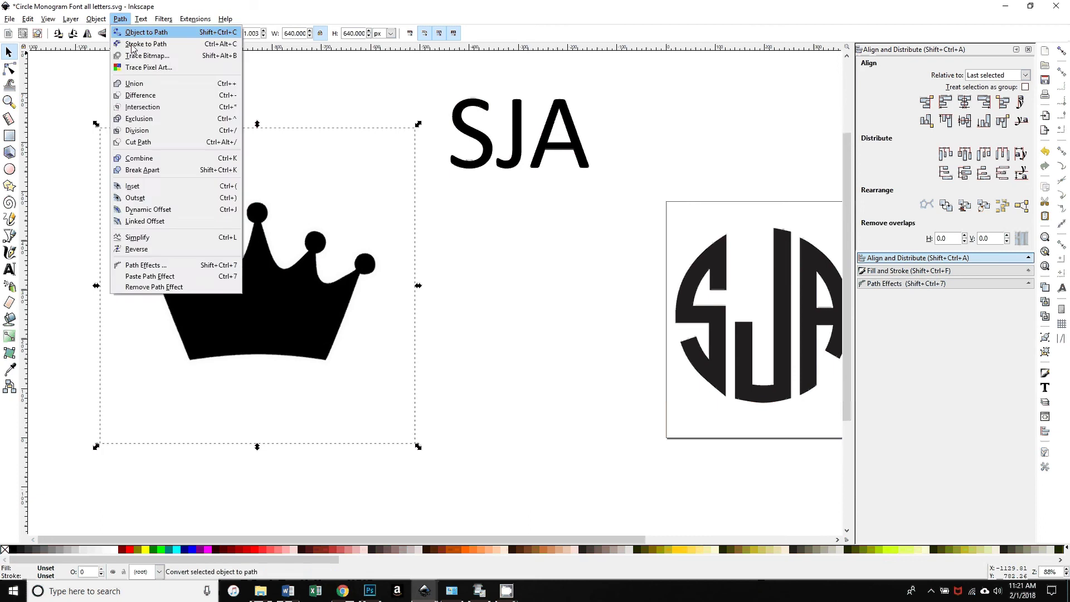
pyautogui.click(151, 53)
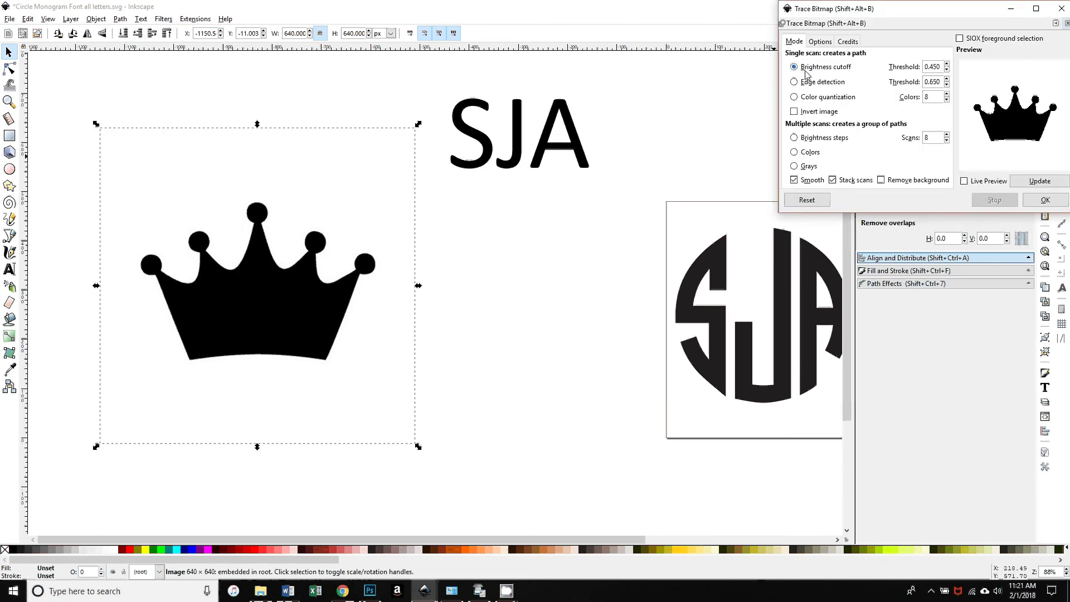
pyautogui.moveTo(273, 302); pyautogui.dragTo(259, 267)
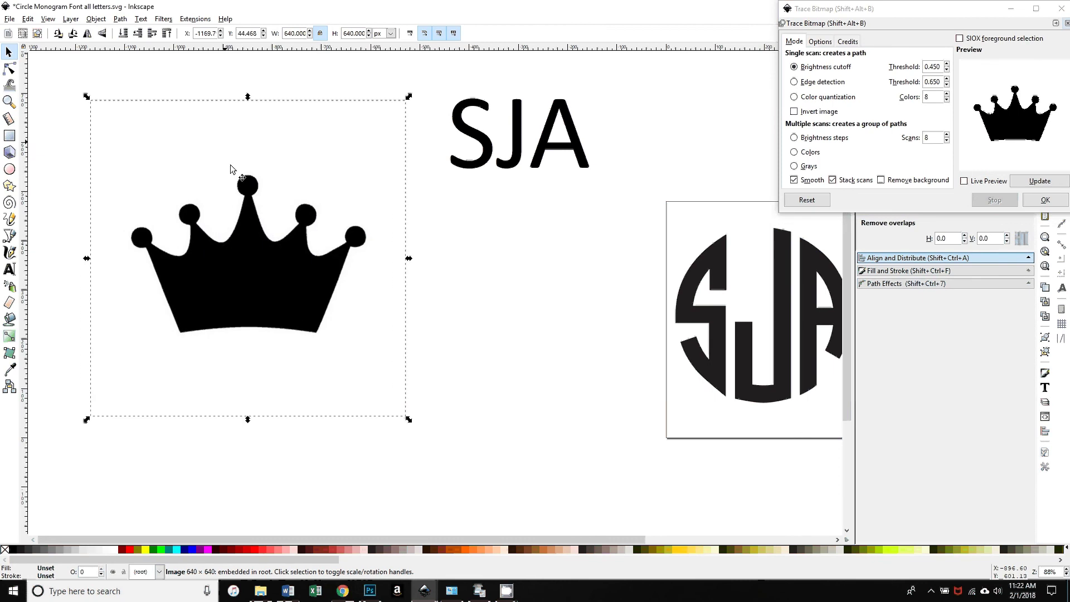
pyautogui.click(1046, 199)
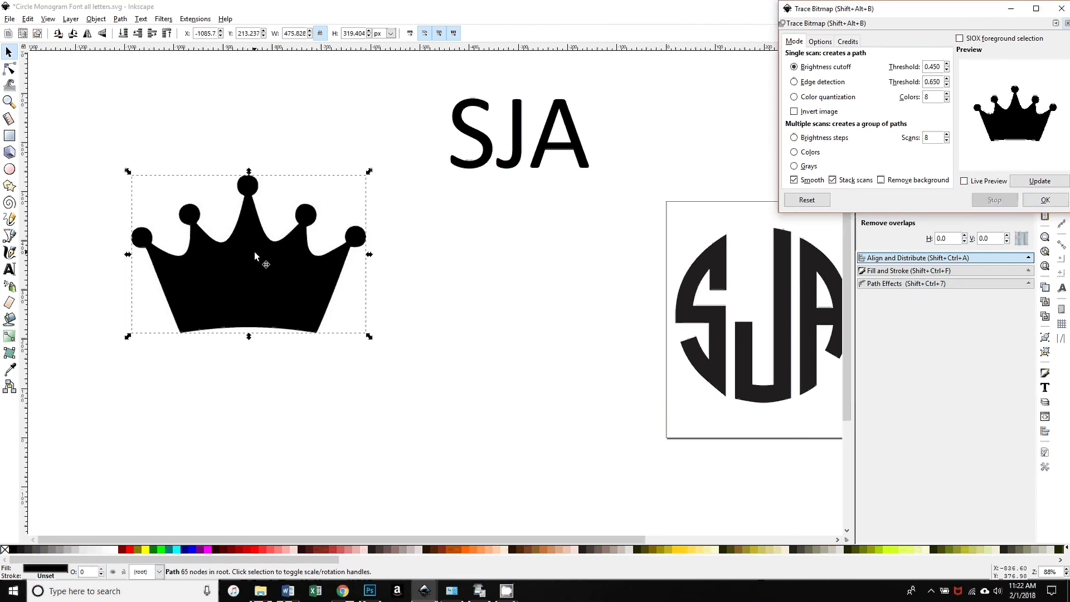
pyautogui.moveTo(236, 265)
pyautogui.mouseDown()
pyautogui.moveTo(340, 306)
pyautogui.moveTo(465, 333)
pyautogui.moveTo(499, 303)
pyautogui.mouseUp()
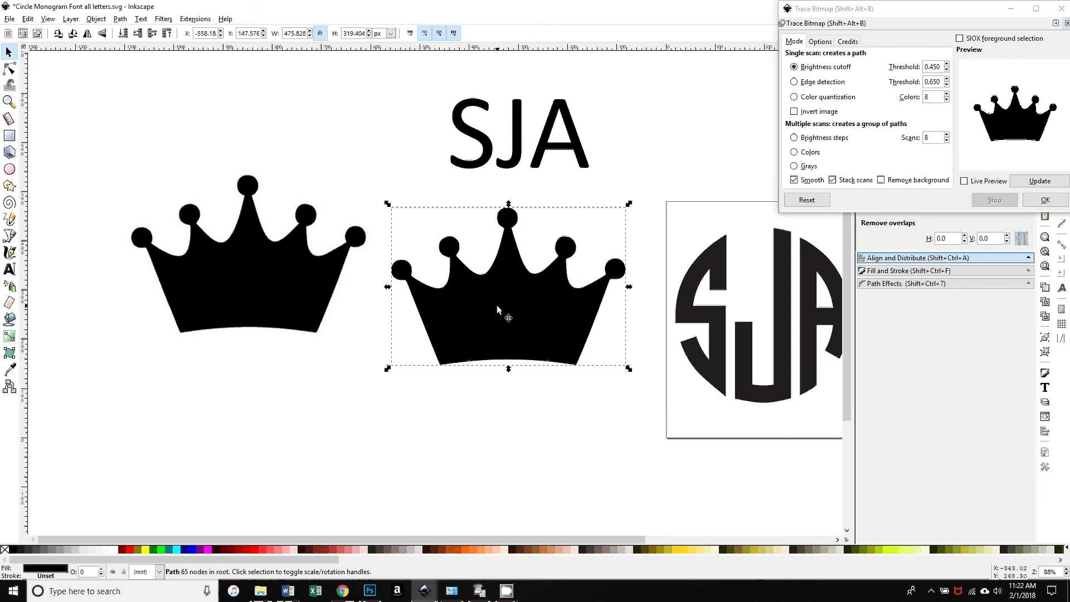
# Compare the object types of the original crown image and its traced copy, and delete the original image.
pyautogui.click(265, 280)
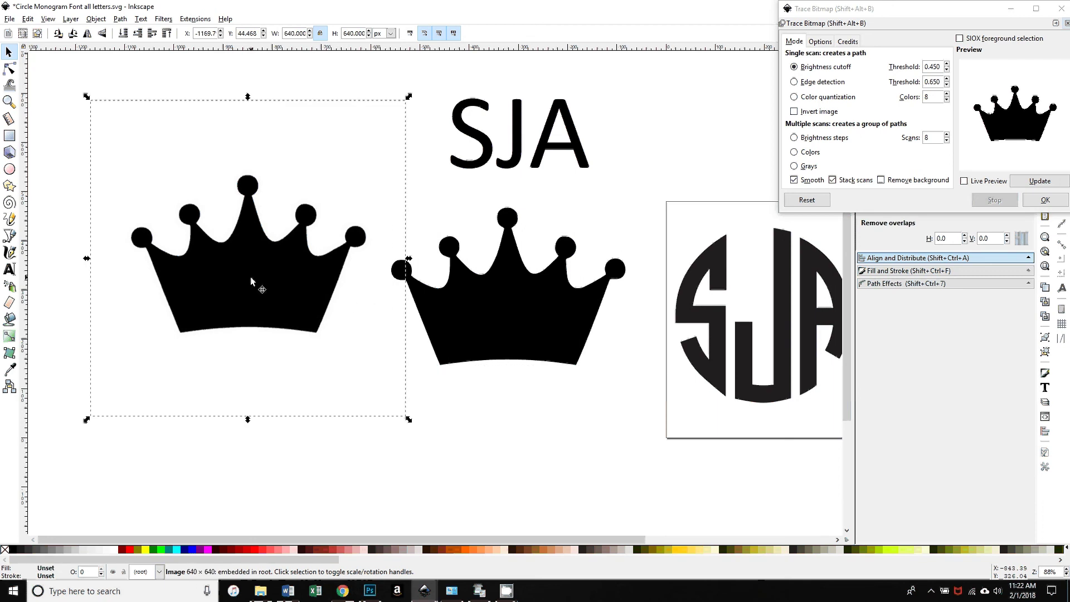
pyautogui.click(497, 317)
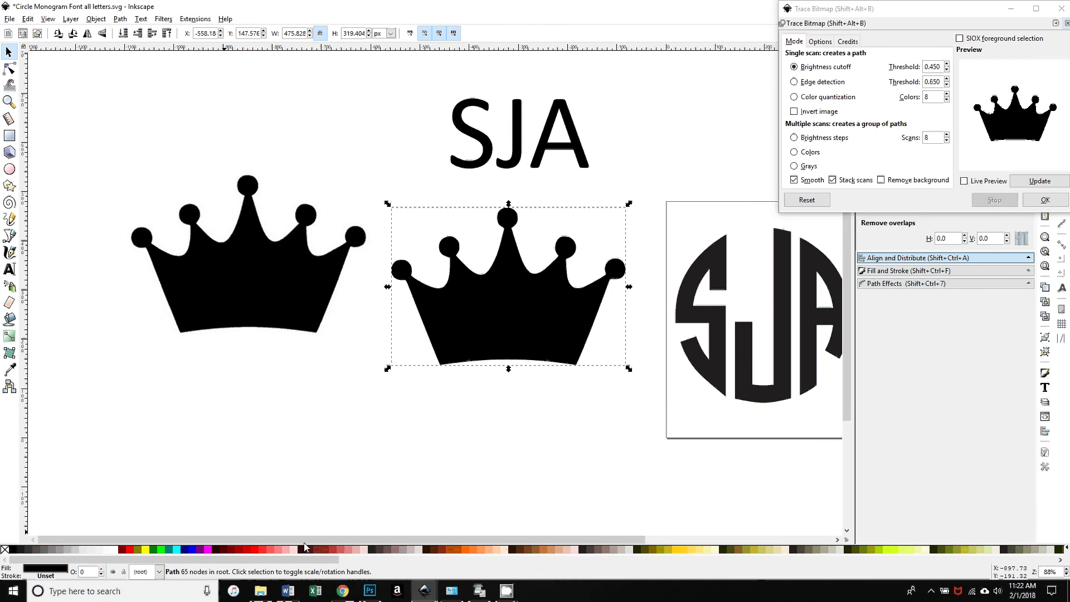
pyautogui.click(259, 274)
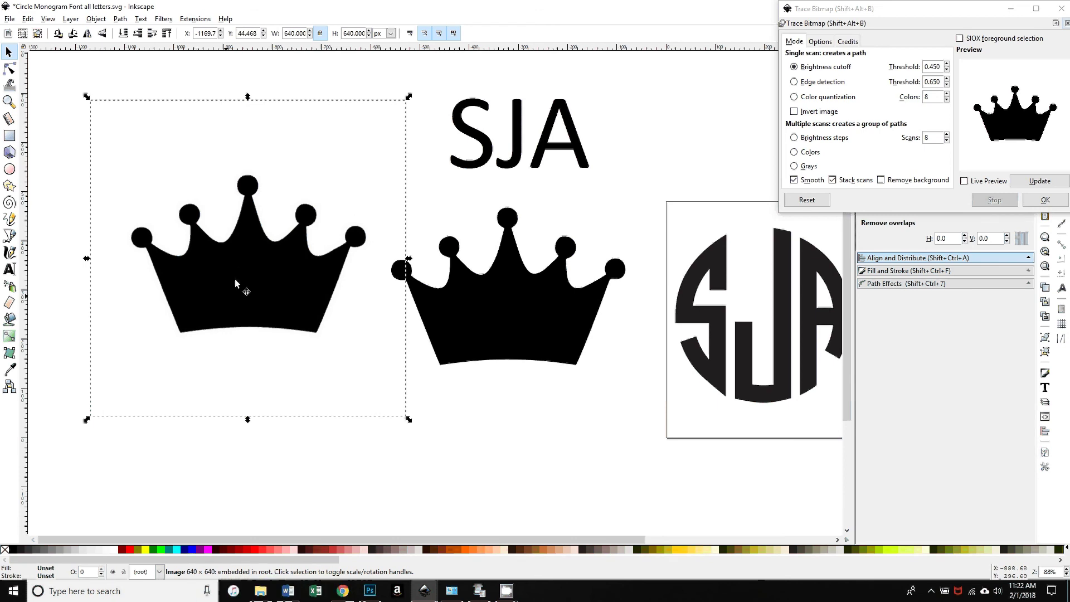
pyautogui.press('Delete')
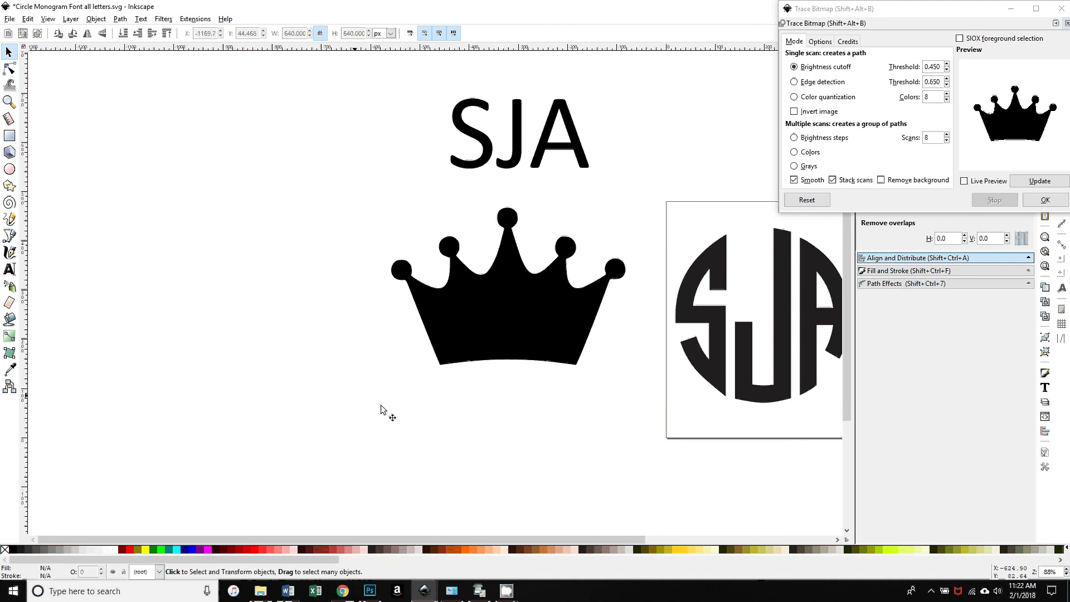
# Delete the plain SJA text above the traced crown.
pyautogui.moveTo(471, 416); pyautogui.dragTo(194, 397)
pyautogui.click(203, 160)
pyautogui.press('Delete')
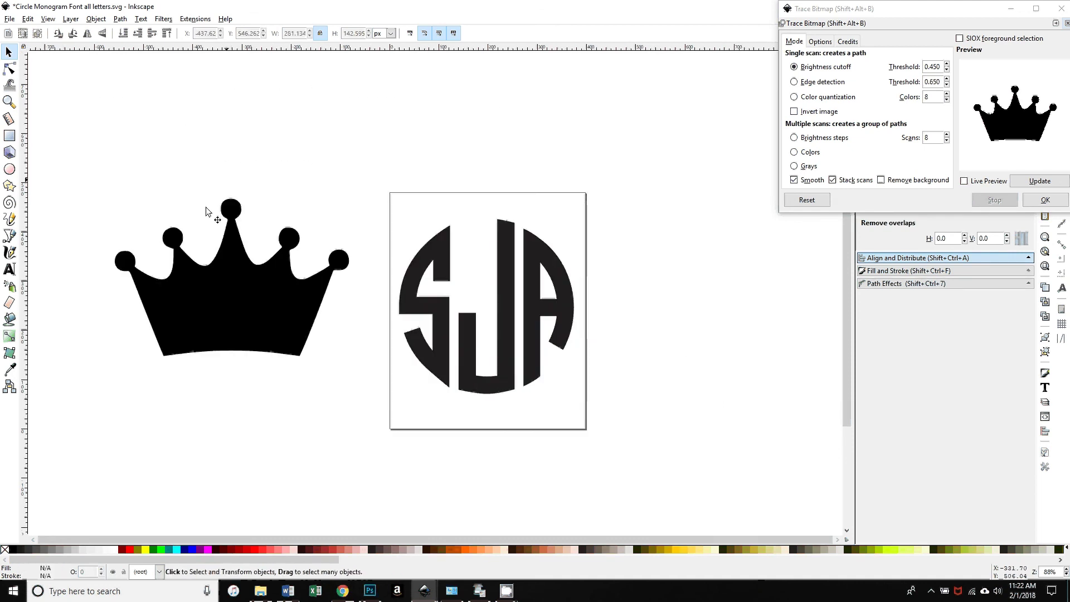
# Place the traced crown just above the circle monogram and scale it down proportionally to about 209 px wide by 141 px high.
pyautogui.moveTo(217, 313); pyautogui.dragTo(472, 168)
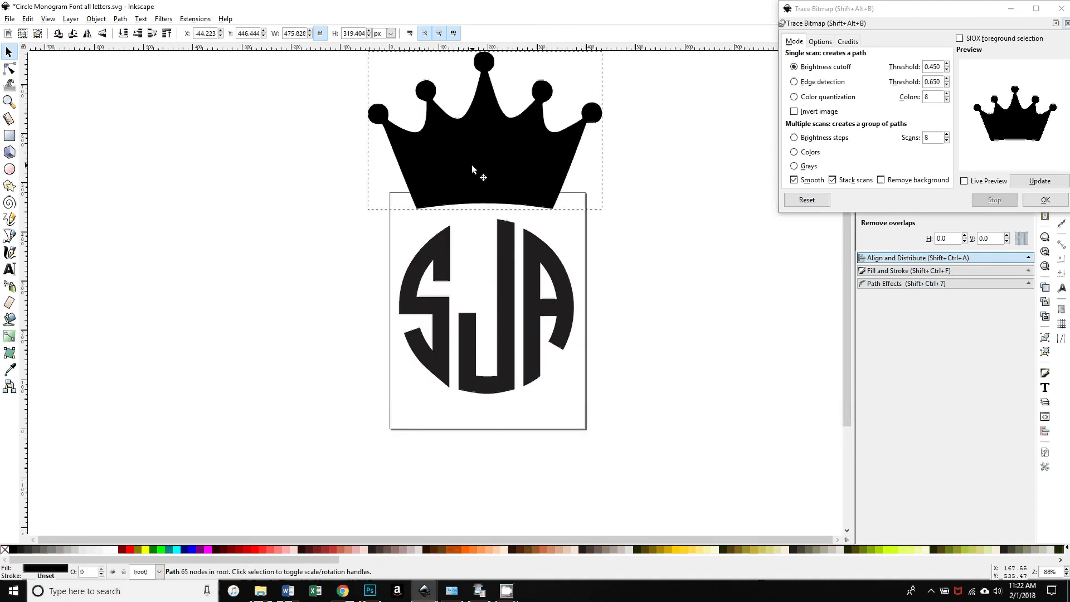
pyautogui.scroll(2, 582, 407)
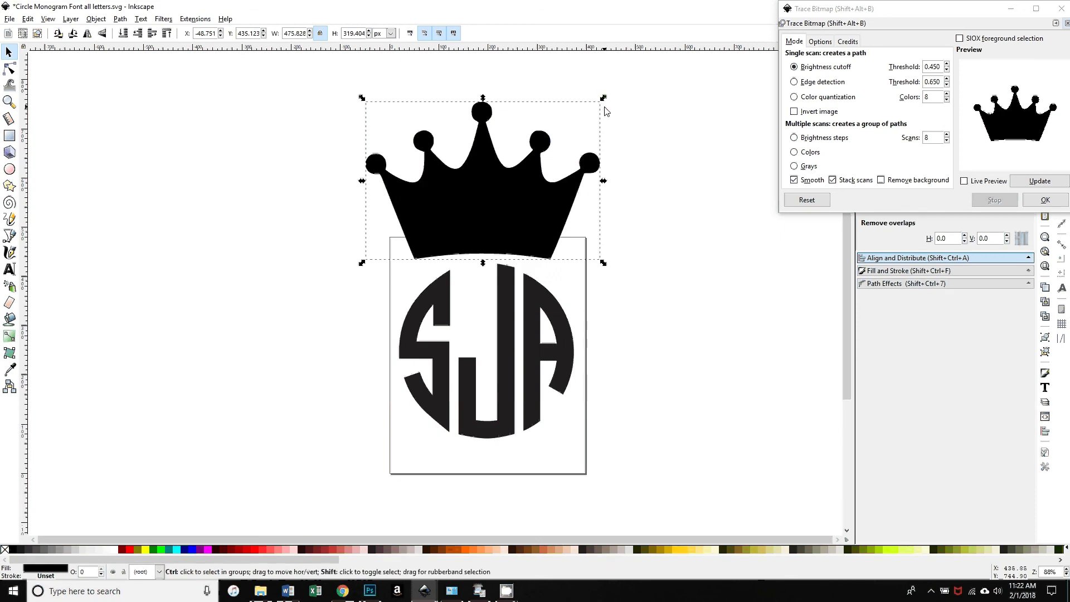
pyautogui.moveTo(603, 99); pyautogui.dragTo(571, 153)
pyautogui.click(494, 199)
pyautogui.moveTo(494, 198); pyautogui.dragTo(490, 247)
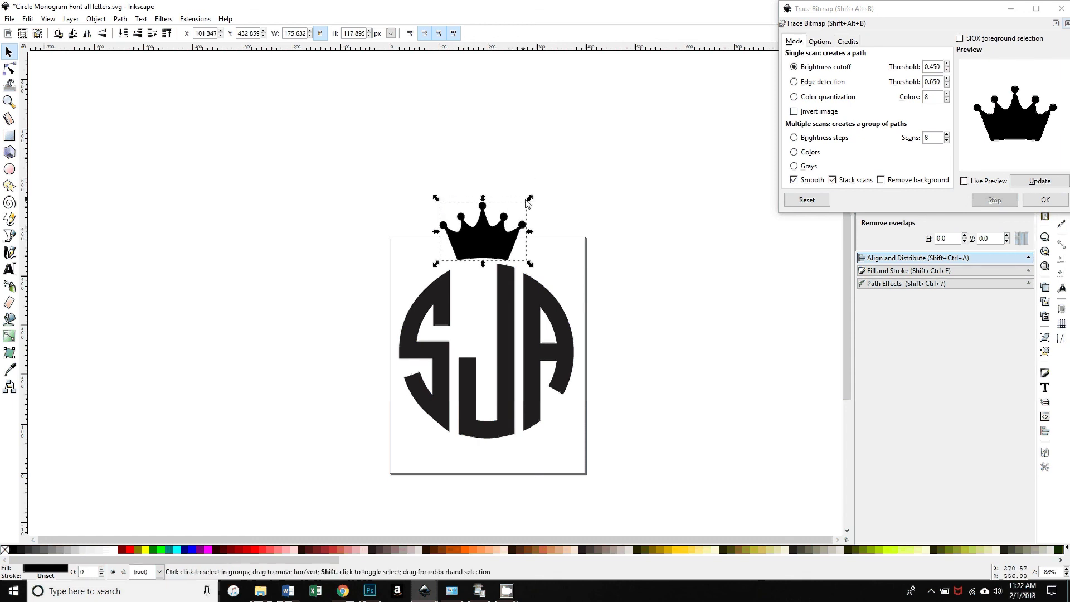
pyautogui.moveTo(530, 199); pyautogui.dragTo(539, 199)
pyautogui.moveTo(502, 245); pyautogui.dragTo(501, 239)
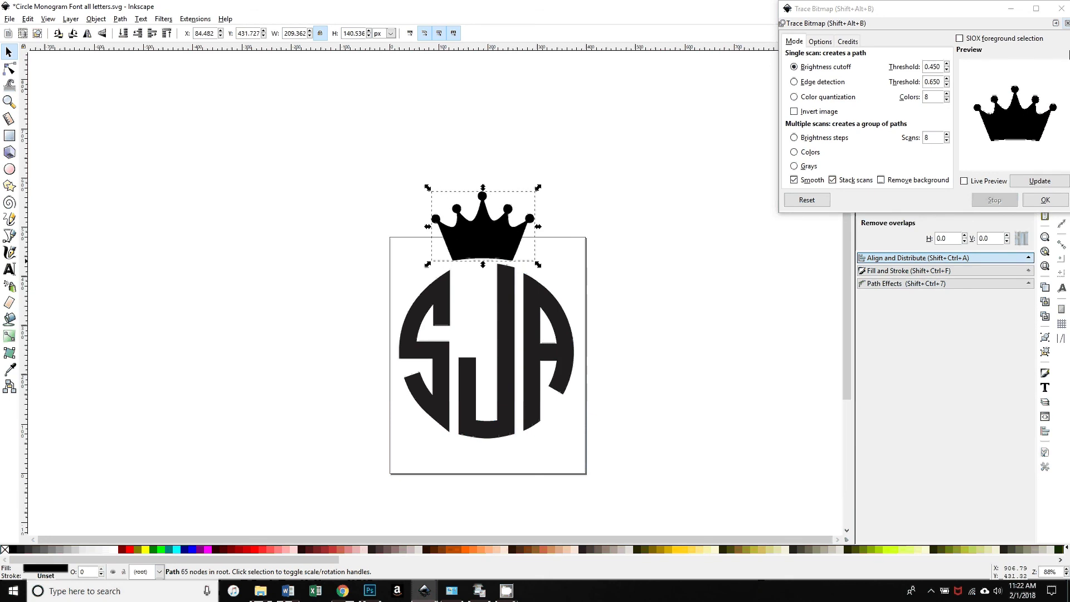
# Close the Trace Bitmap, Align and Distribute, Fill and Stroke, and Path Effects dialogs.
pyautogui.click(1066, 23)
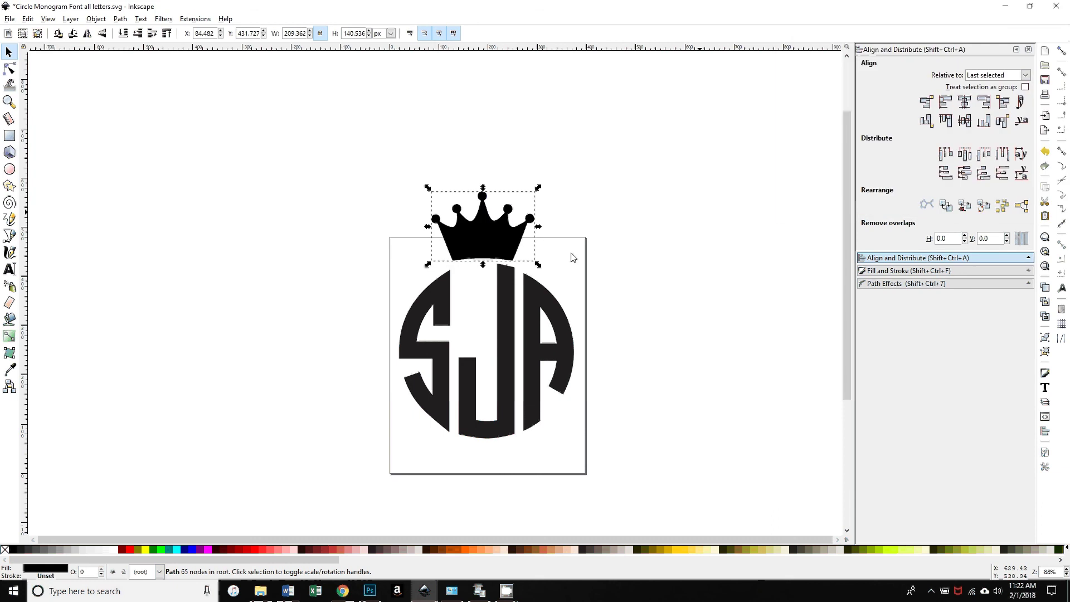
pyautogui.click(1027, 50)
pyautogui.click(1027, 50)
pyautogui.click(1027, 50)
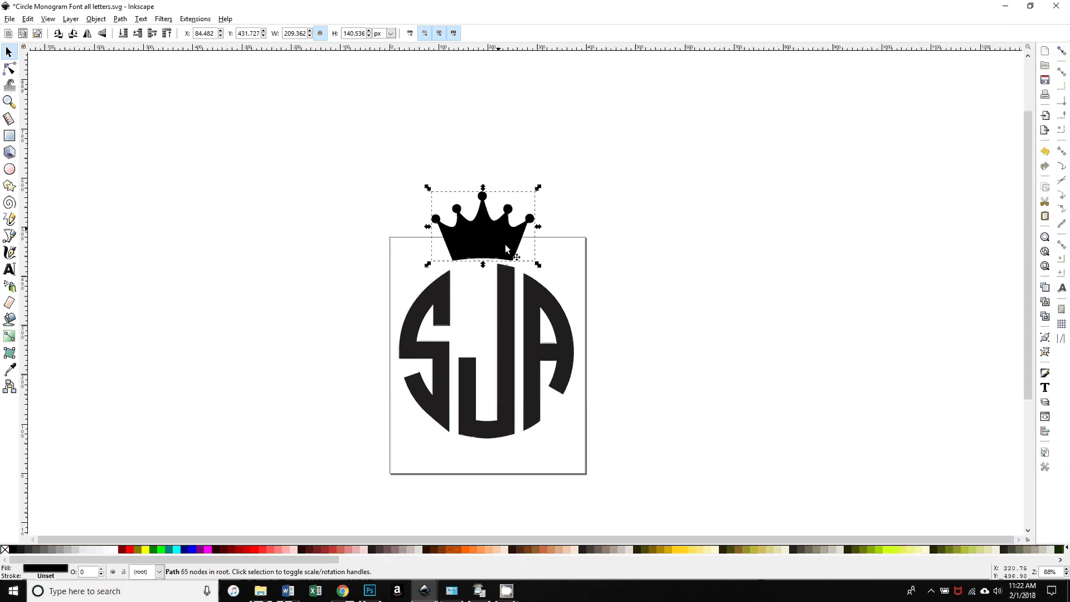
# Center the crown and the SJA monogram on a common vertical axis, then deselect them.
pyautogui.click(510, 408)
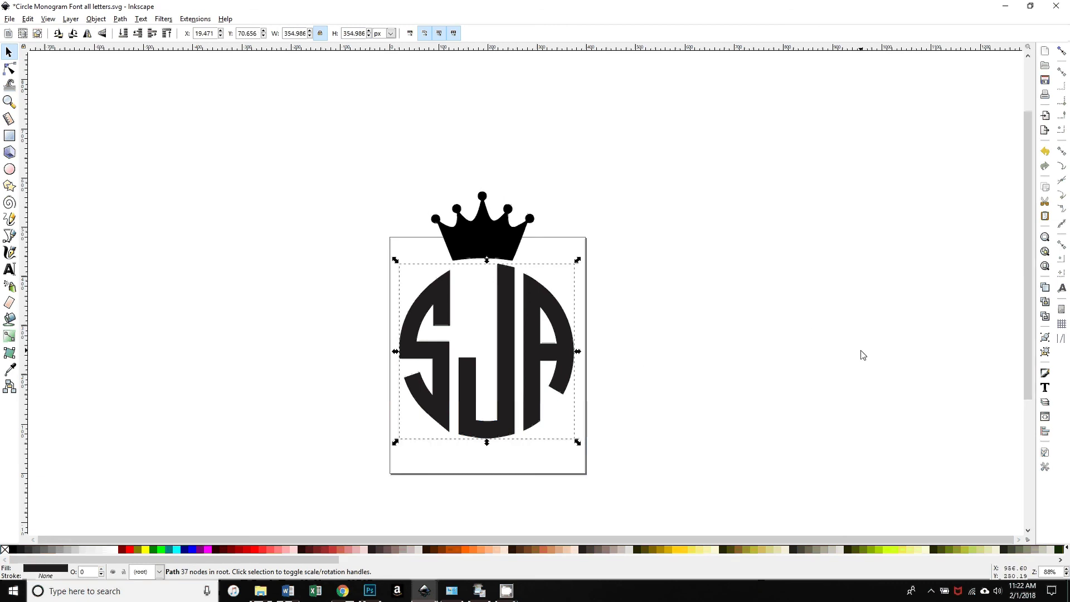
pyautogui.moveTo(322, 150); pyautogui.dragTo(724, 509)
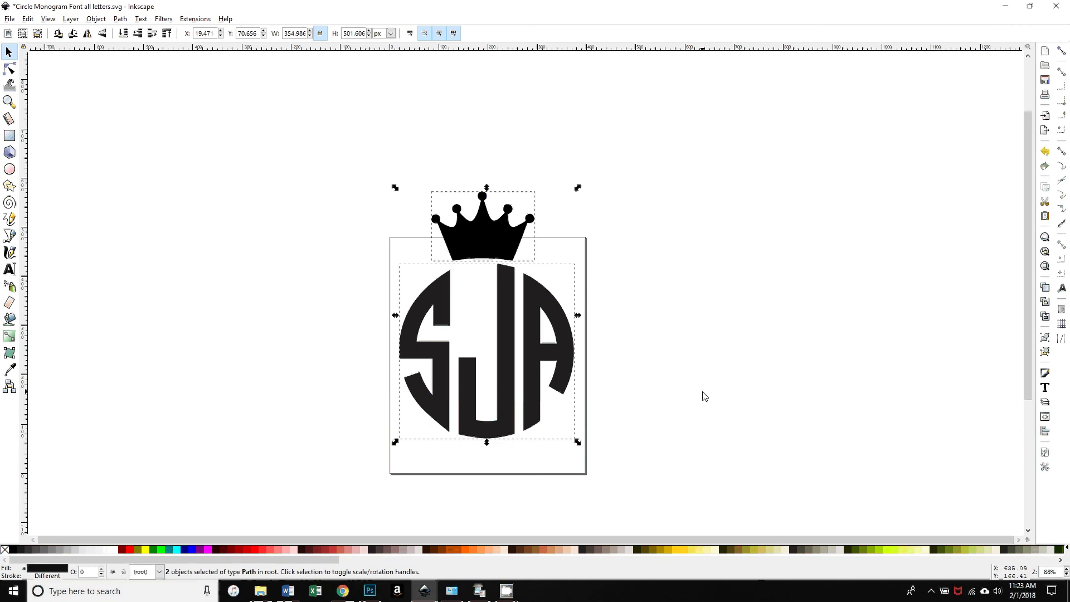
pyautogui.hotkey('ctrl', 'shift', 'a')
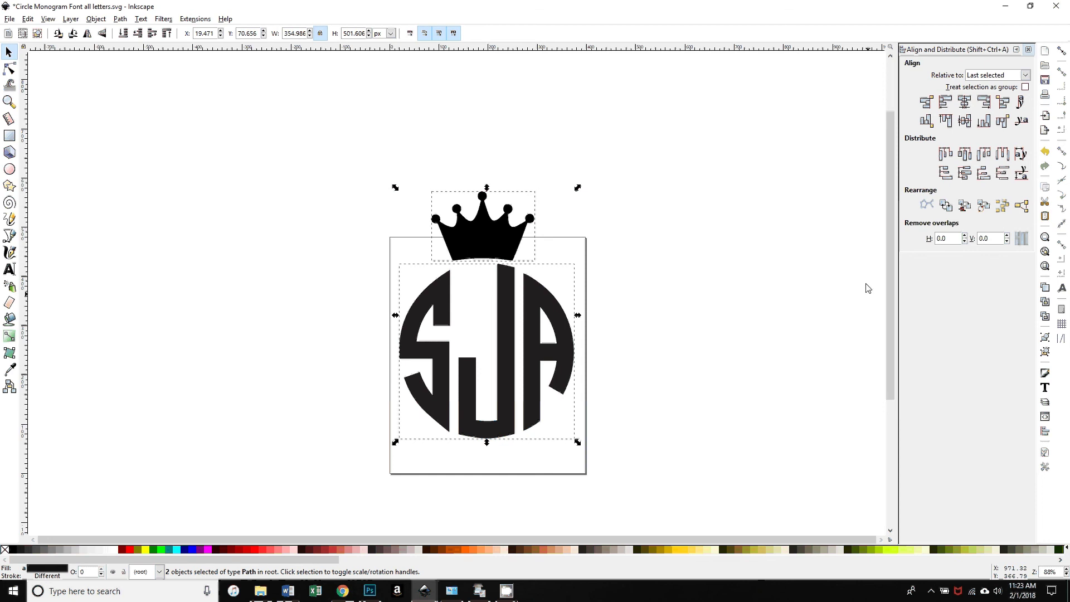
pyautogui.click(965, 102)
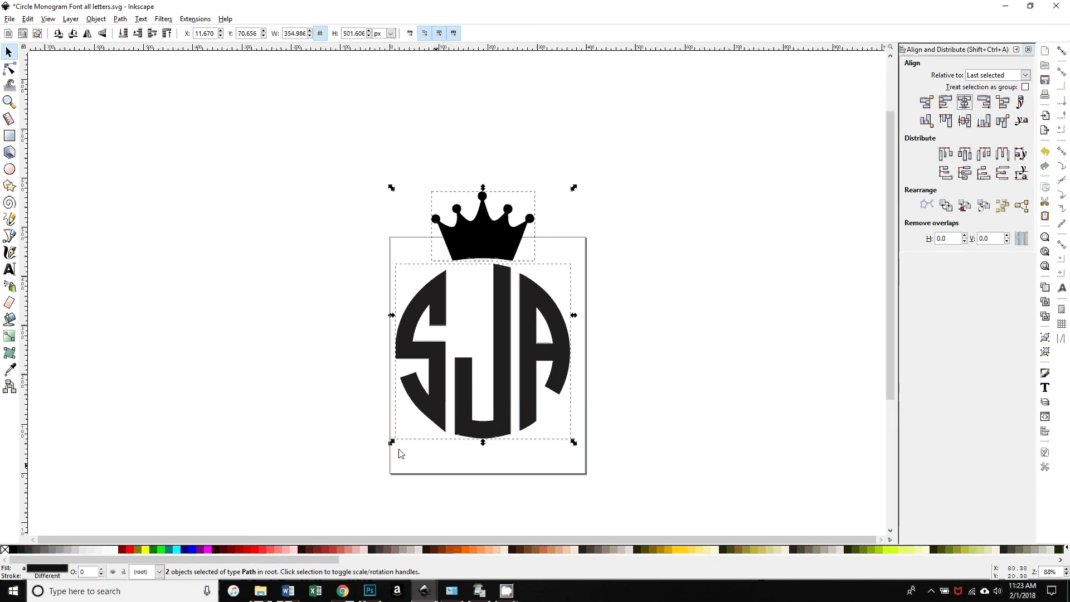
pyautogui.click(658, 321)
# Combine the crown and the SJA monogram into a single path with Union.
pyautogui.click(477, 251)
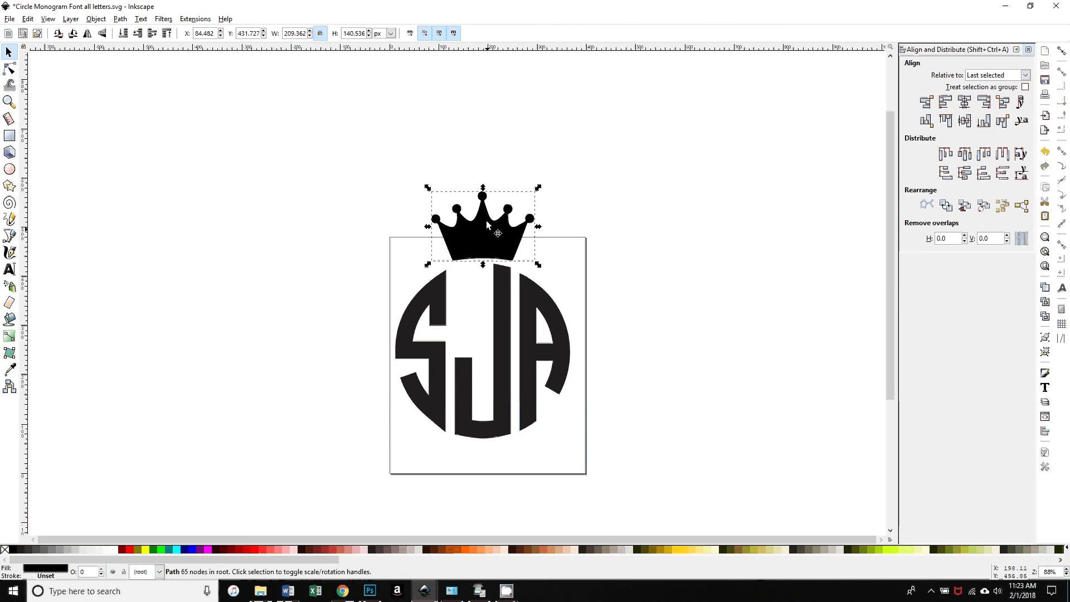
pyautogui.keyDown('shift'); pyautogui.click(498, 312); pyautogui.keyUp('shift')
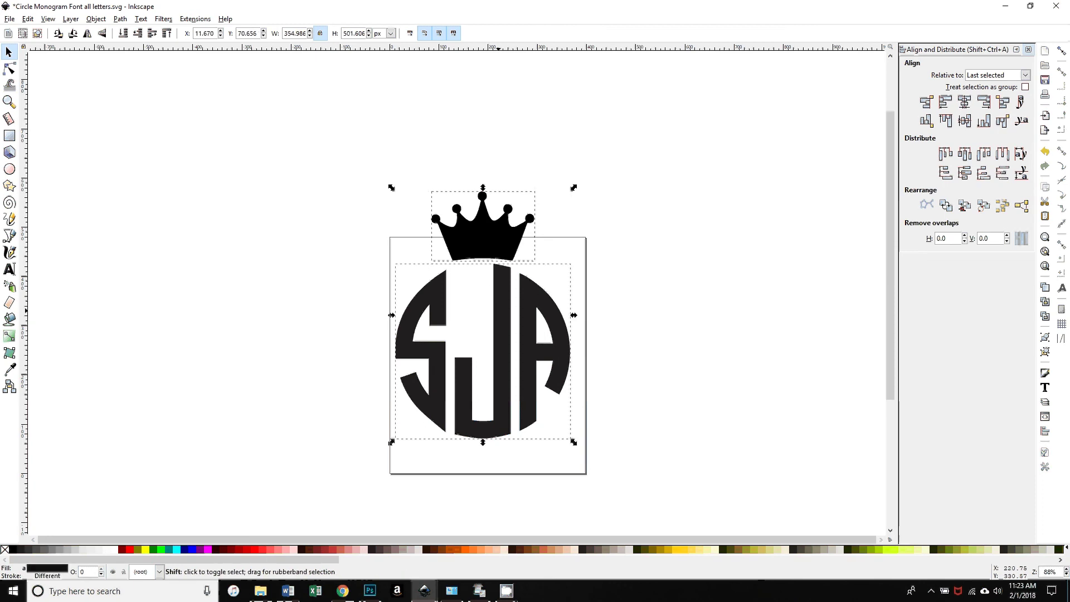
pyautogui.click(121, 19)
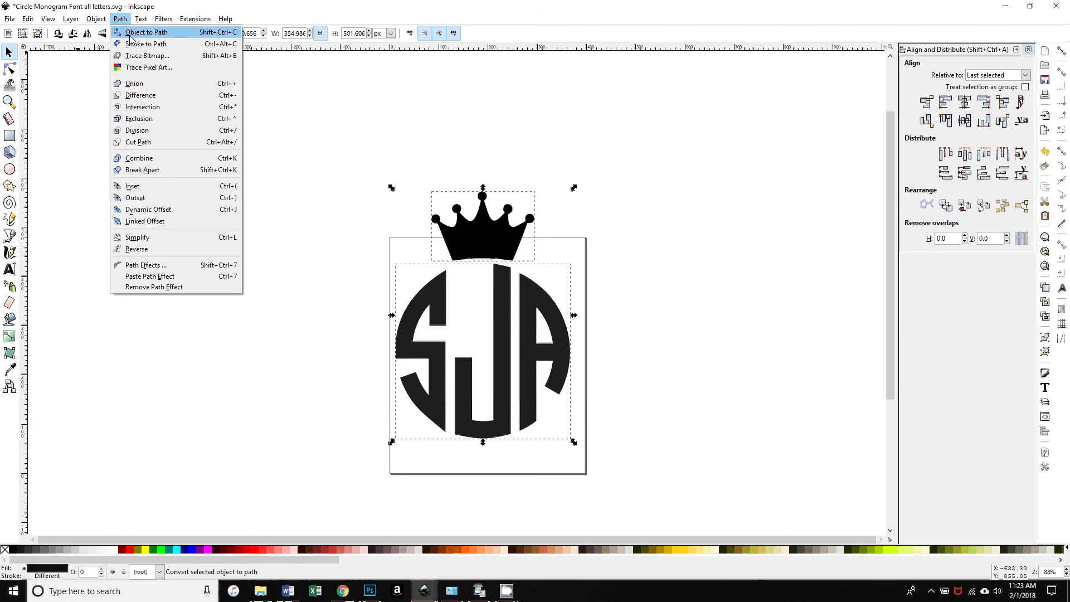
pyautogui.click(139, 86)
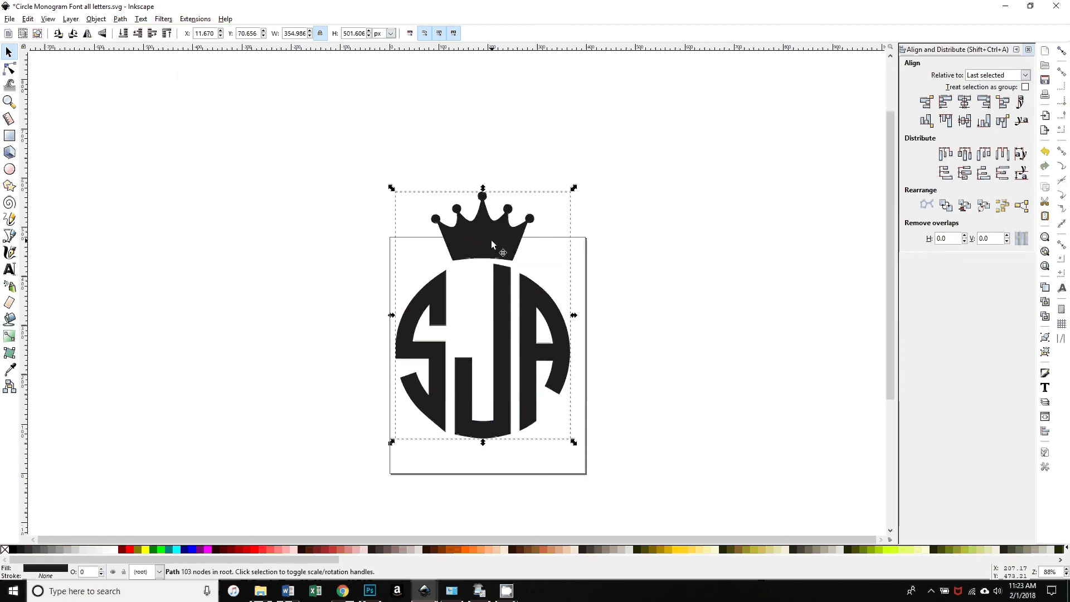
# Scale the united crown monogram proportionally to about 286 px wide by 404 px high and position it inside the page.
pyautogui.moveTo(492, 243); pyautogui.dragTo(494, 281)
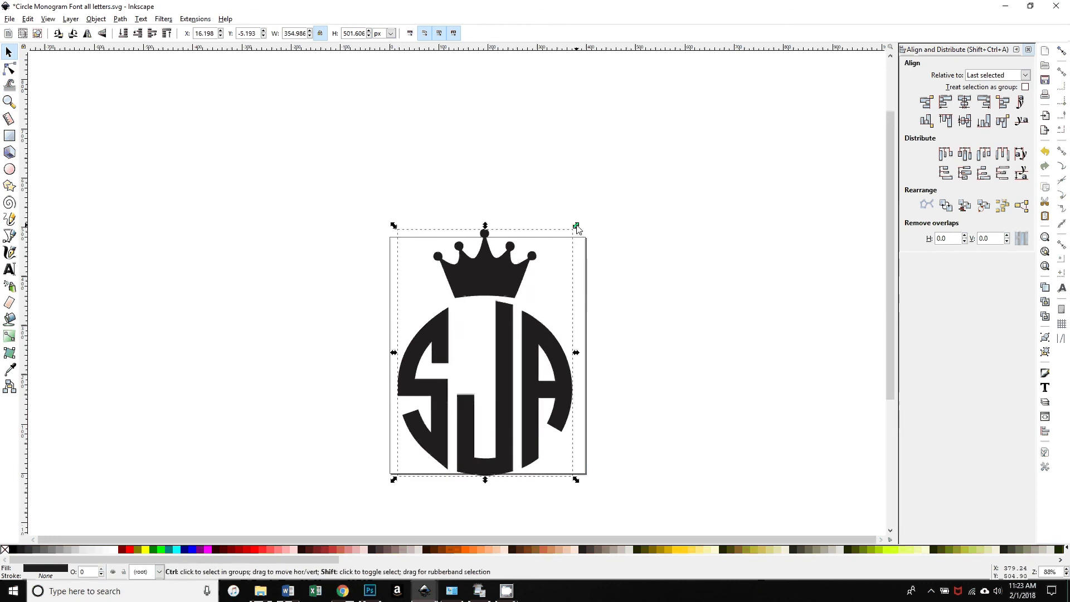
pyautogui.moveTo(576, 226); pyautogui.dragTo(559, 250)
pyautogui.moveTo(474, 286); pyautogui.dragTo(457, 278)
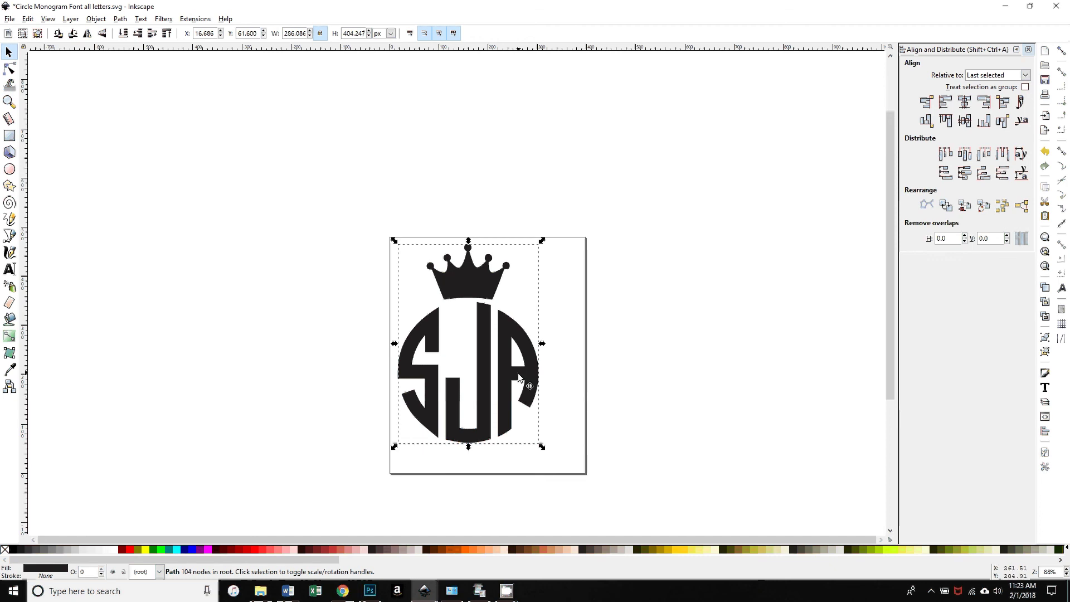
pyautogui.click(505, 599)
pyautogui.click(457, 554)
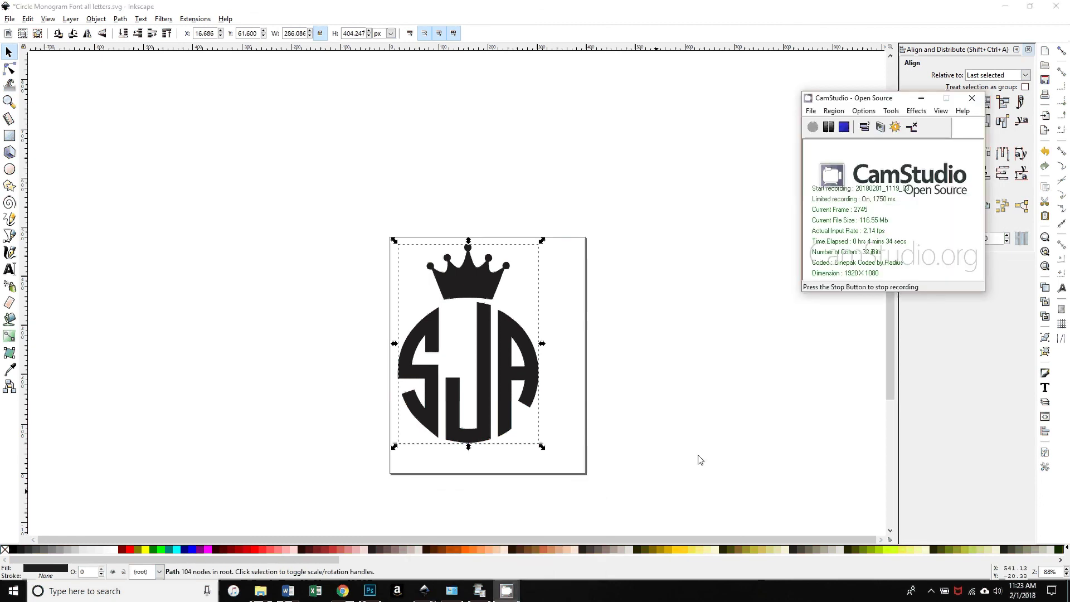